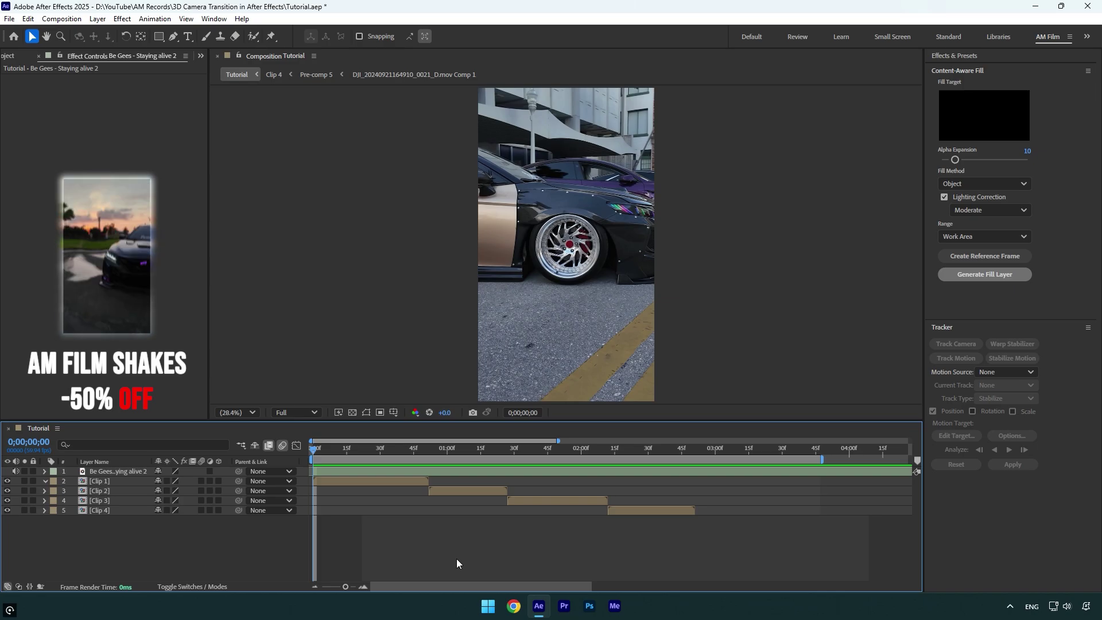
# - Scrub through the edit to preview the clips, then select the music layer
pyautogui.click(371, 450)
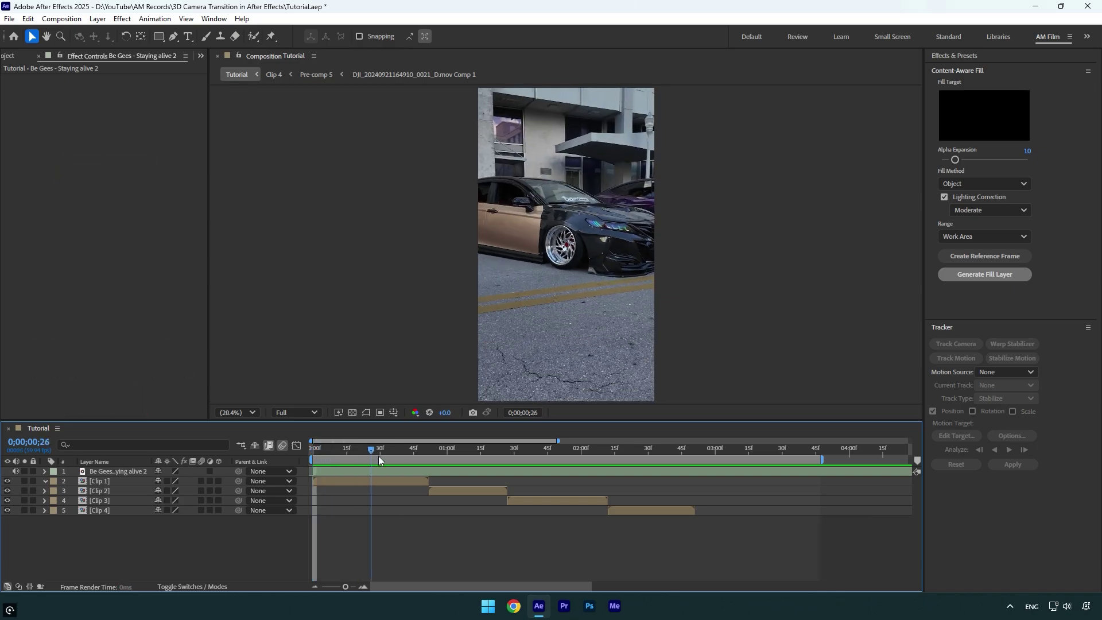
pyautogui.moveTo(378, 455); pyautogui.dragTo(592, 456)
pyautogui.click(604, 474)
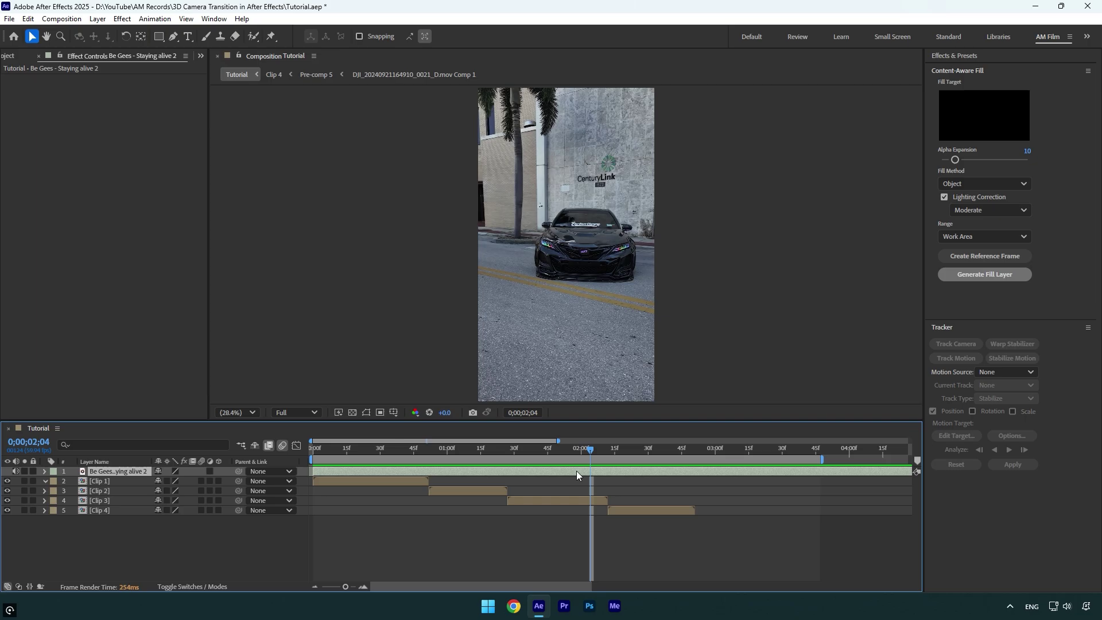
# - Reveal the music waveform and drop five layer markers on the beat peaks
pyautogui.press('l')
pyautogui.press('l')
pyautogui.click(430, 450)
pyautogui.moveTo(418, 461); pyautogui.dragTo(355, 463)
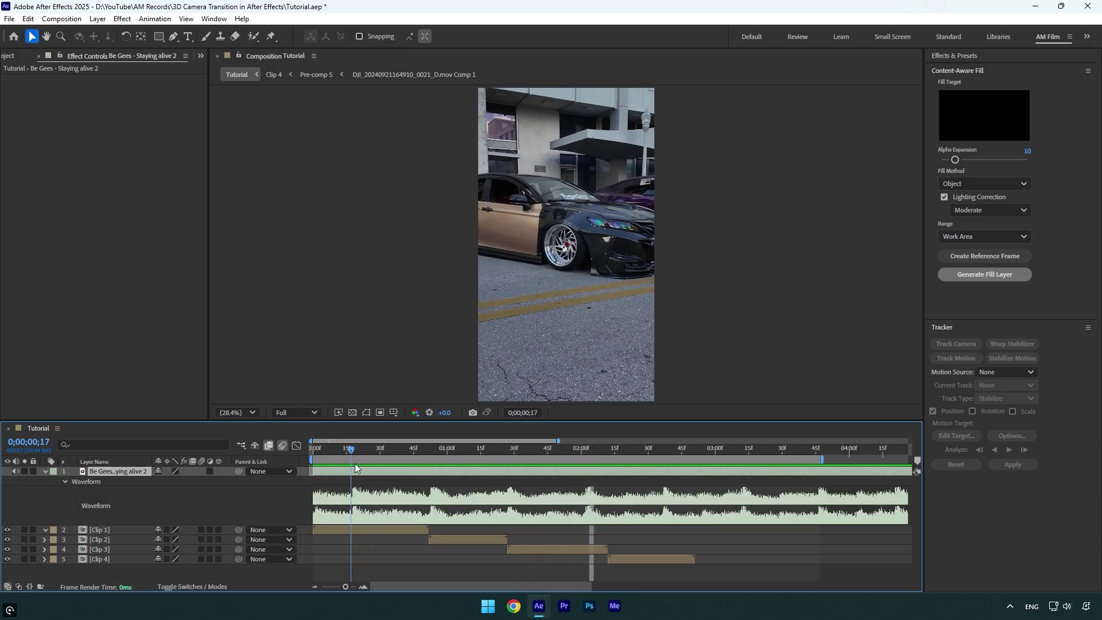
pyautogui.press('KP_Multiply')
pyautogui.click(432, 453)
pyautogui.press('KP_Multiply')
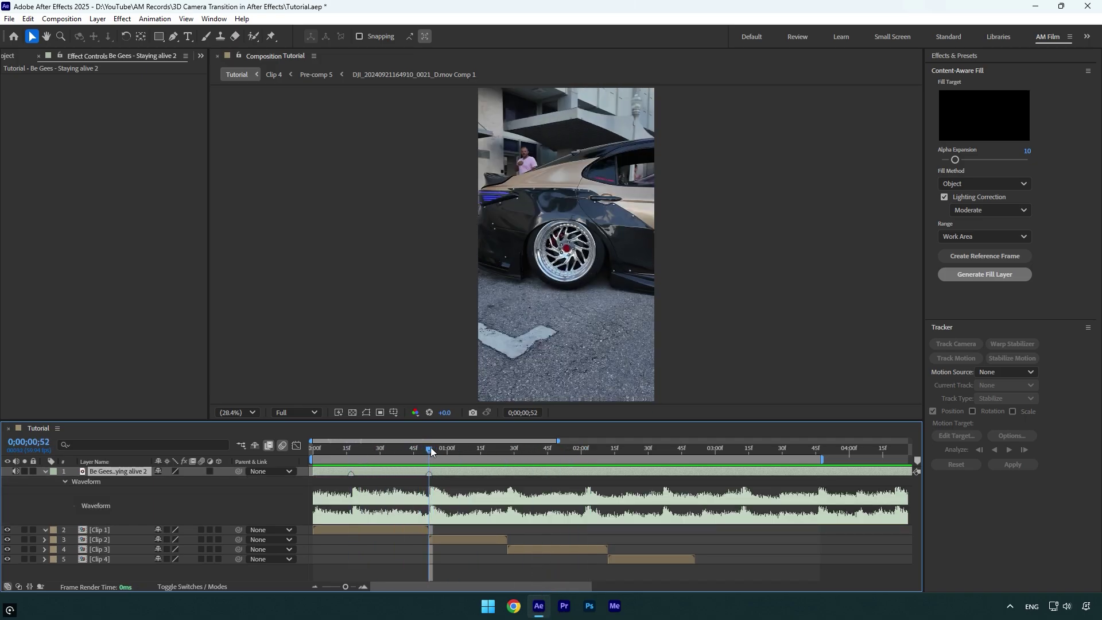
pyautogui.click(506, 454)
pyautogui.press('KP_Multiply')
pyautogui.moveTo(508, 454); pyautogui.dragTo(817, 446)
pyautogui.press('KP_Multiply')
pyautogui.press('KP_Multiply')
pyautogui.press('KP_Multiply')
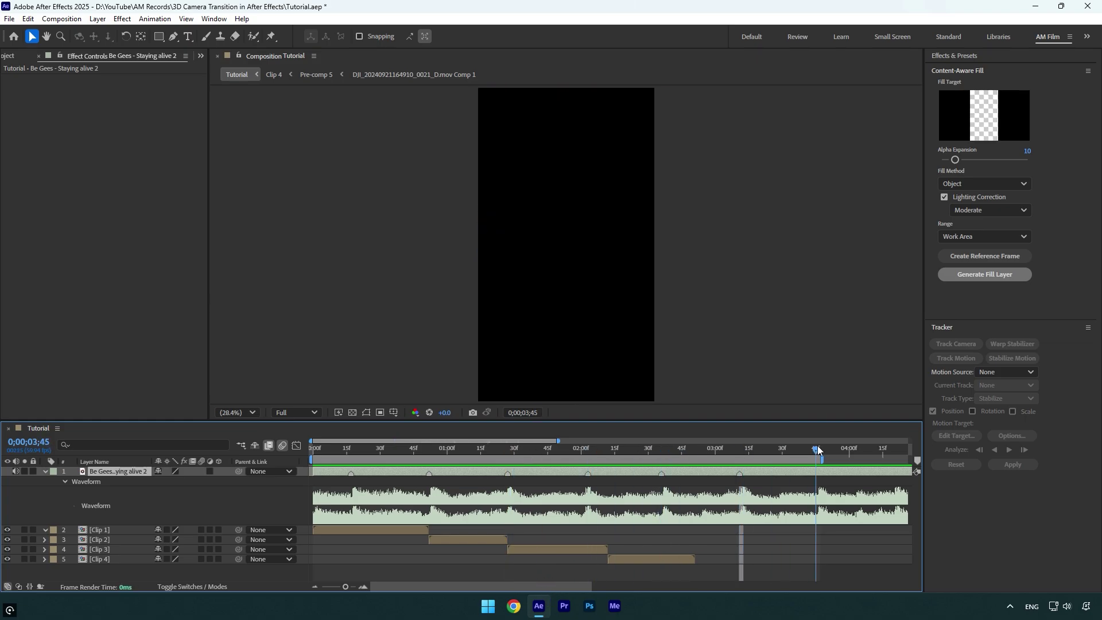
pyautogui.press('KP_Multiply')
# - Hide the waveform and freeze Clip 4 at the marker above it
pyautogui.press('l')
pyautogui.press('l')
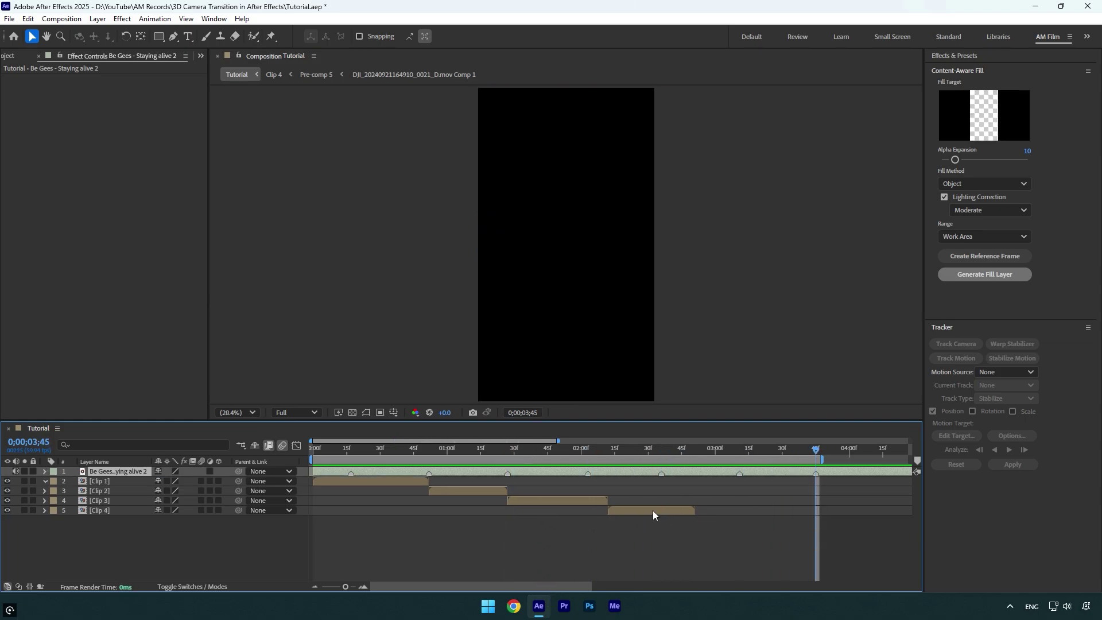
pyautogui.click(628, 451)
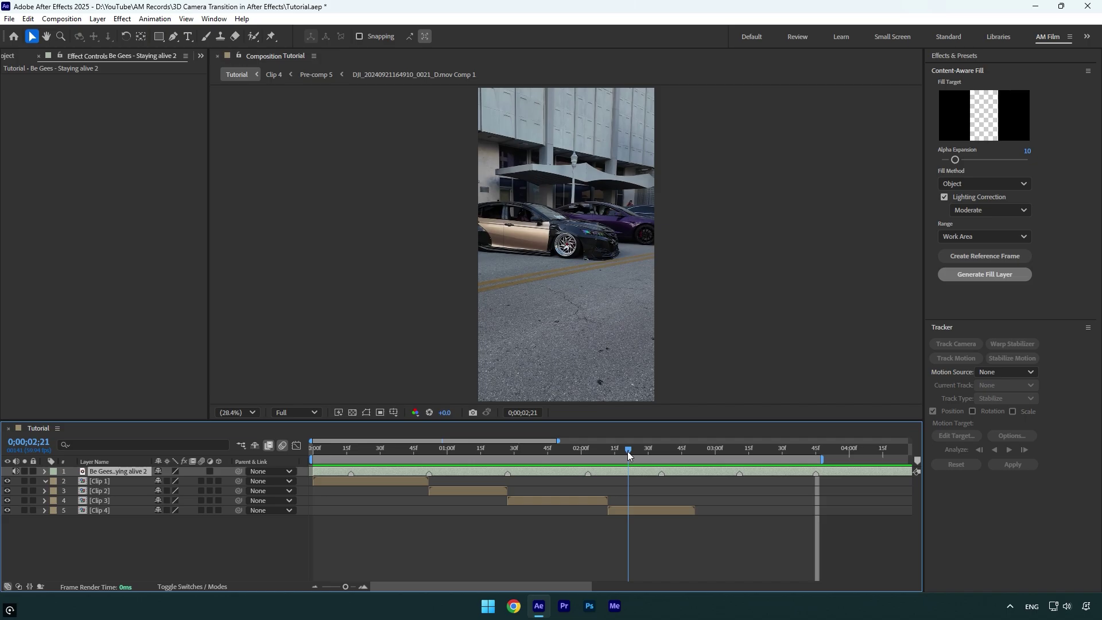
pyautogui.moveTo(628, 451); pyautogui.dragTo(662, 453)
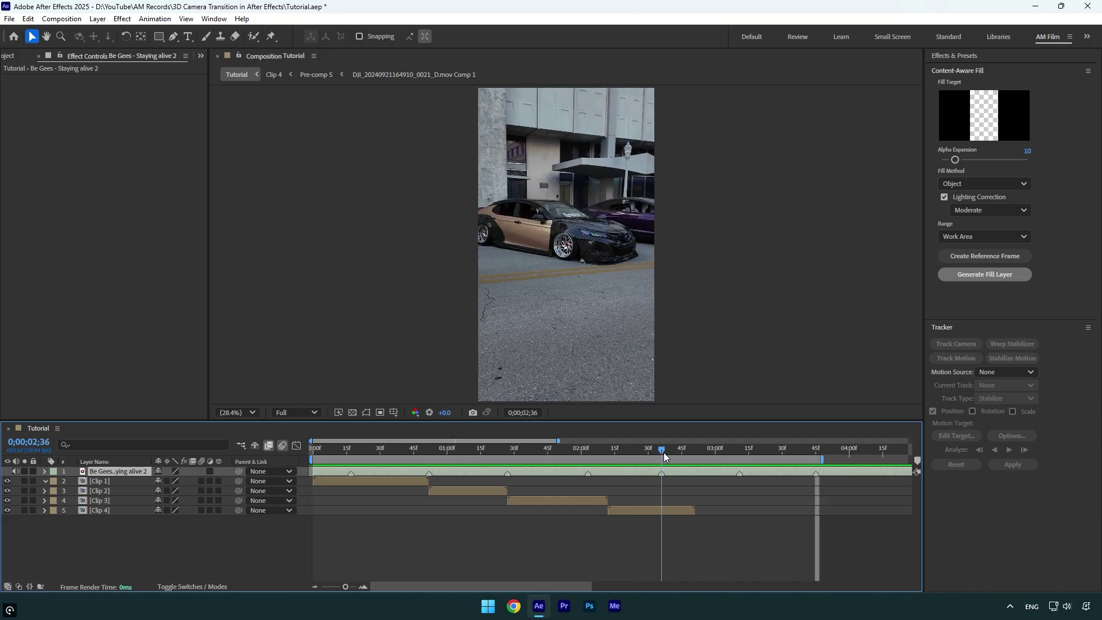
pyautogui.rightClick(639, 515)
pyautogui.moveTo(758, 232)
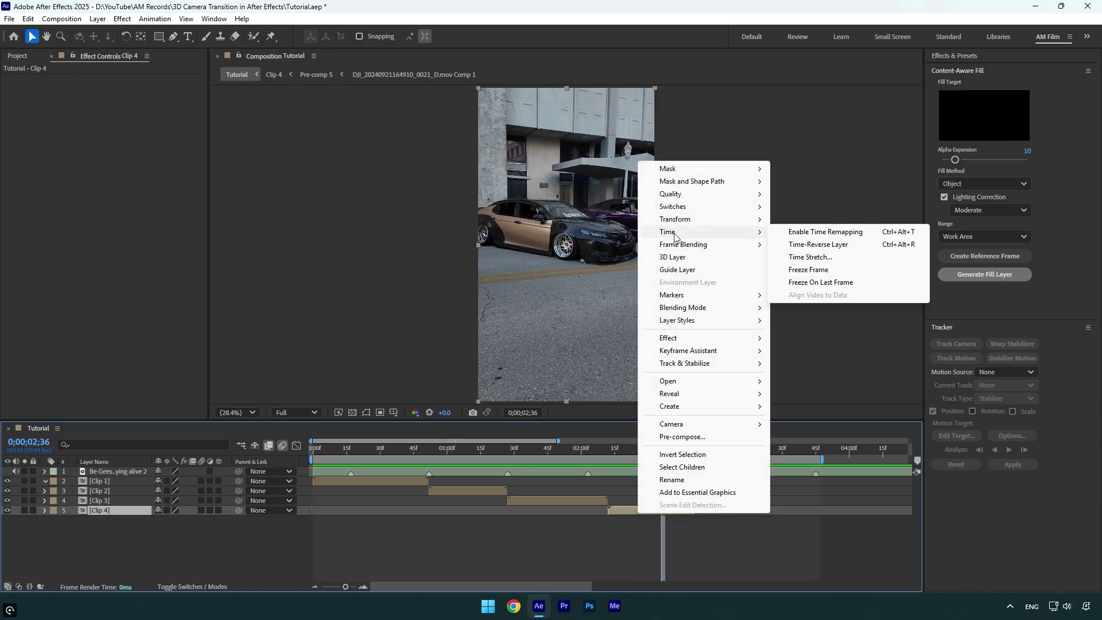
pyautogui.click(806, 269)
# - Move back to Clip 3's marker and freeze Clip 3 on that frame
pyautogui.moveTo(664, 453); pyautogui.dragTo(476, 457)
pyautogui.rightClick(554, 504)
pyautogui.moveTo(661, 226)
pyautogui.click(718, 262)
pyautogui.click(503, 456)
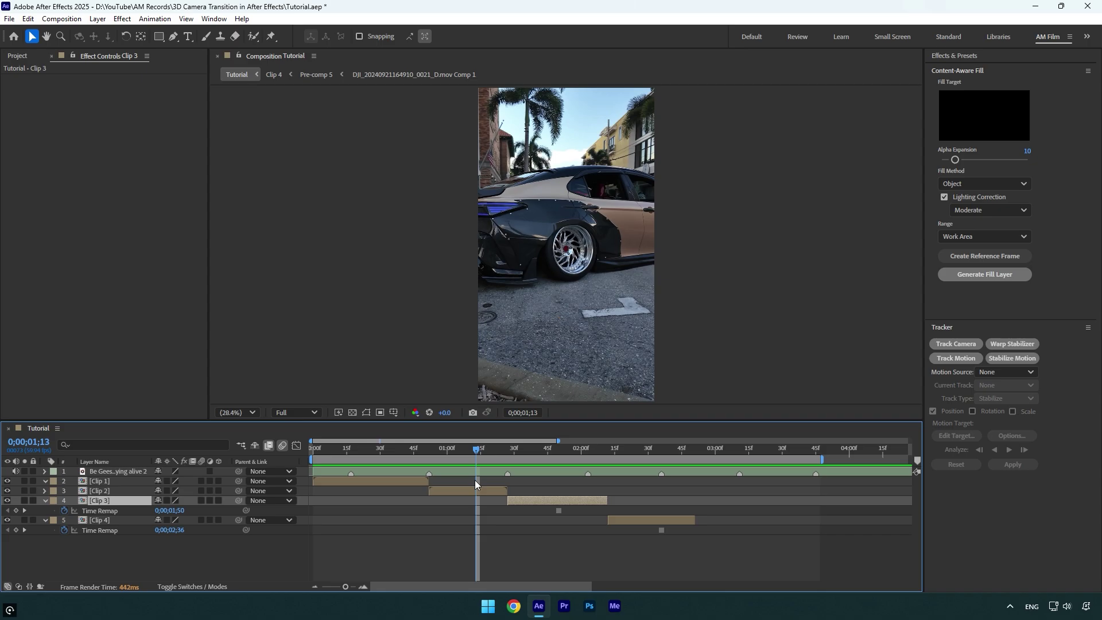
# - Freeze Clip 2, check the frozen frames, and return to the first beat marker
pyautogui.rightClick(474, 491)
pyautogui.moveTo(516, 207)
pyautogui.click(646, 247)
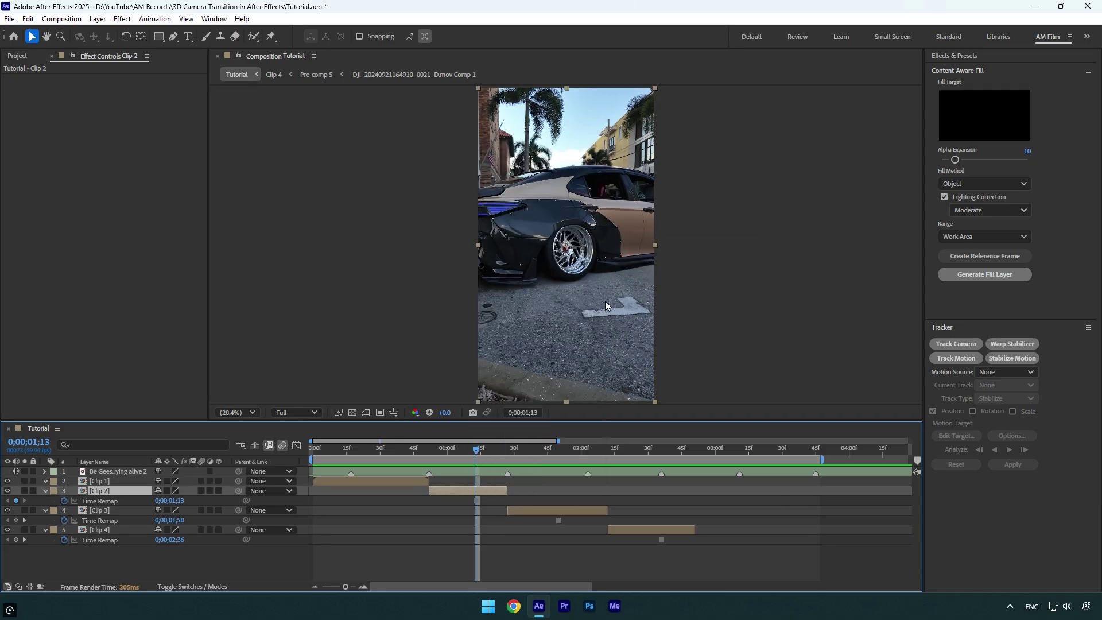
pyautogui.moveTo(473, 454); pyautogui.dragTo(322, 451)
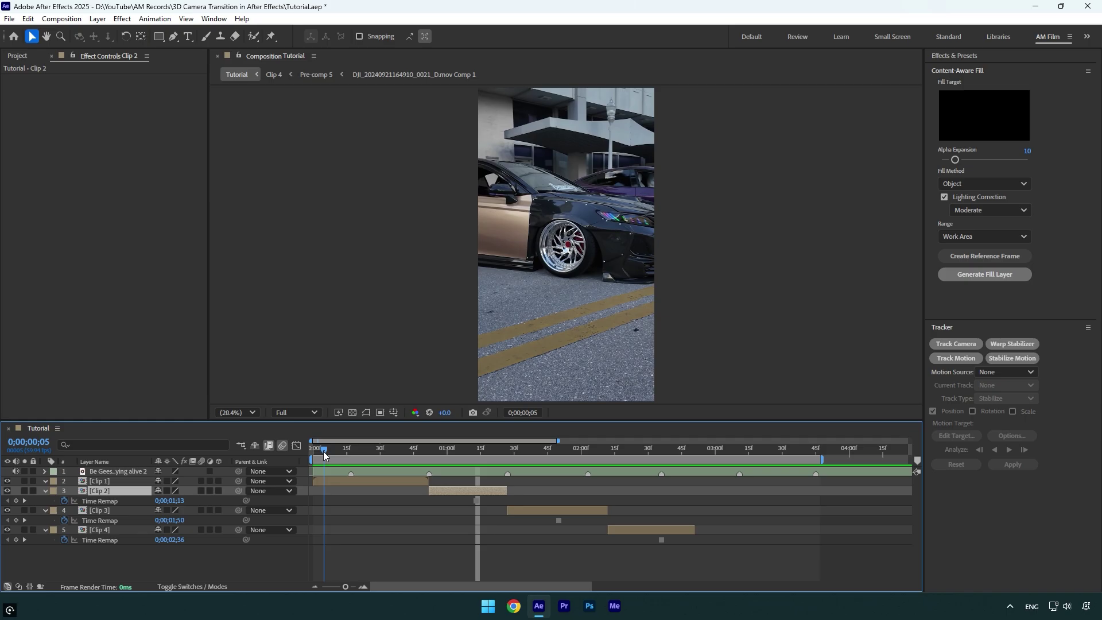
pyautogui.moveTo(322, 451); pyautogui.dragTo(428, 450)
# - Duplicate Clip 1, freeze the copy on its current frame, and step back one frame
pyautogui.click(405, 482)
pyautogui.hotkey('ctrl', 'd')
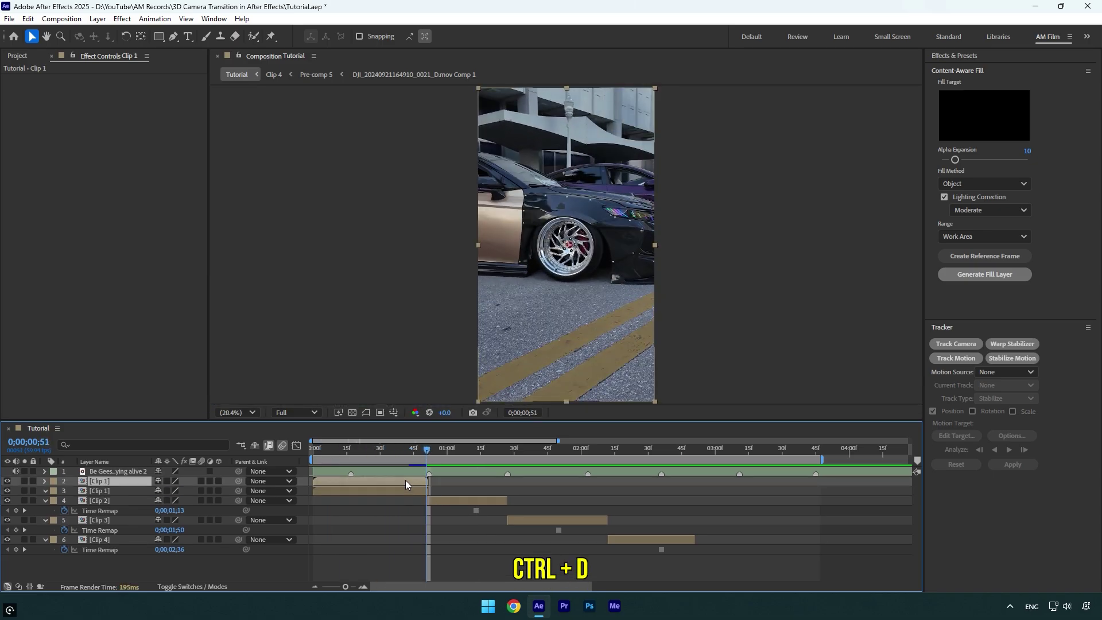
pyautogui.rightClick(405, 480)
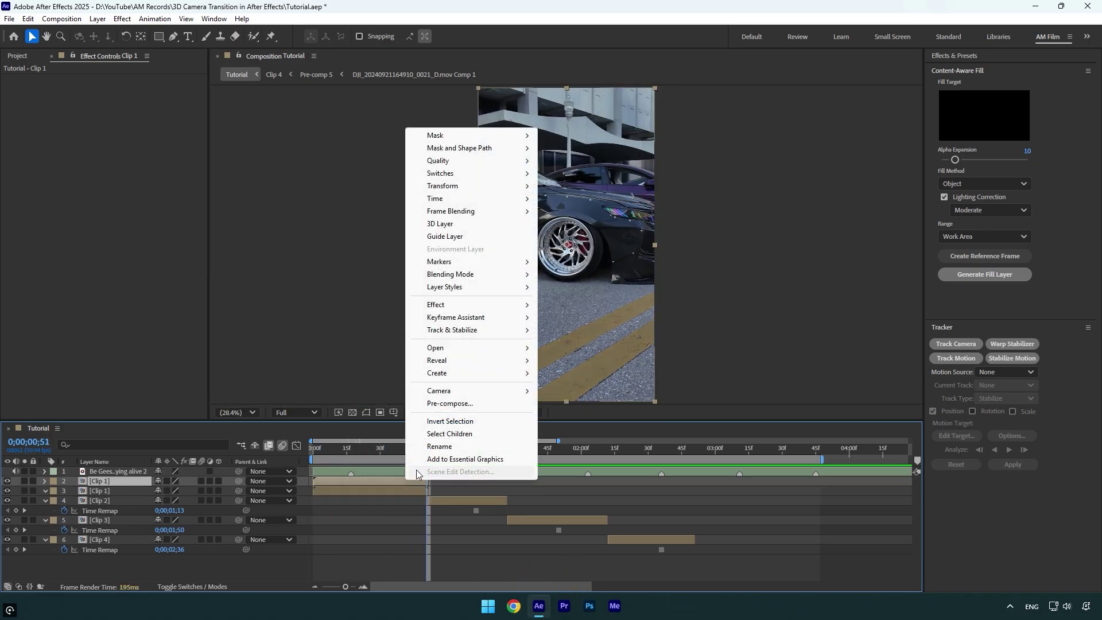
pyautogui.moveTo(454, 199)
pyautogui.click(572, 237)
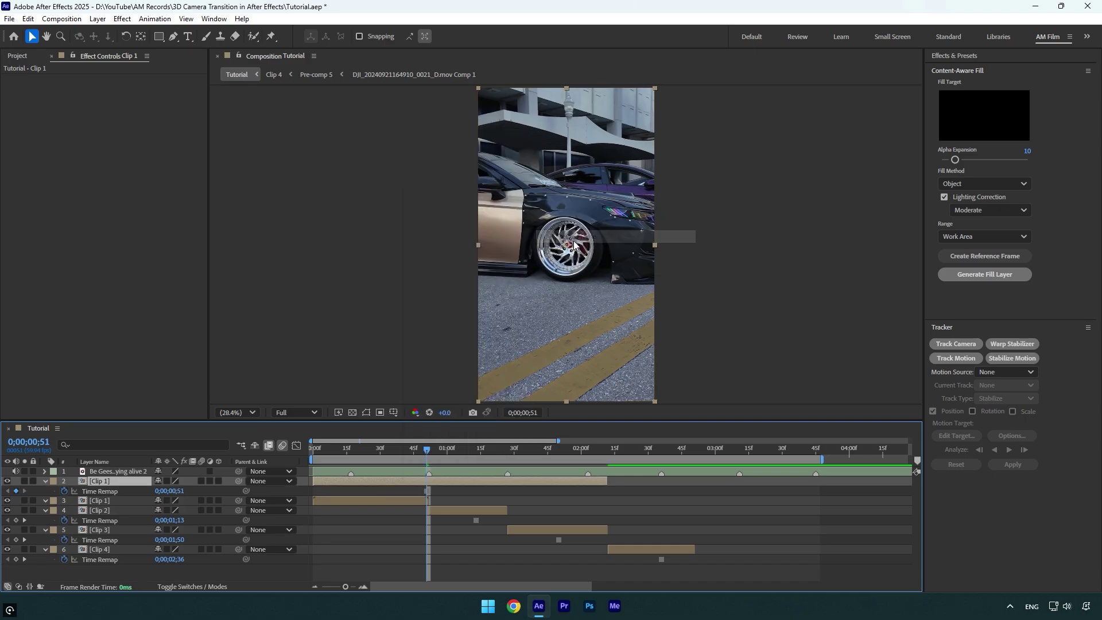
pyautogui.press('pageup')
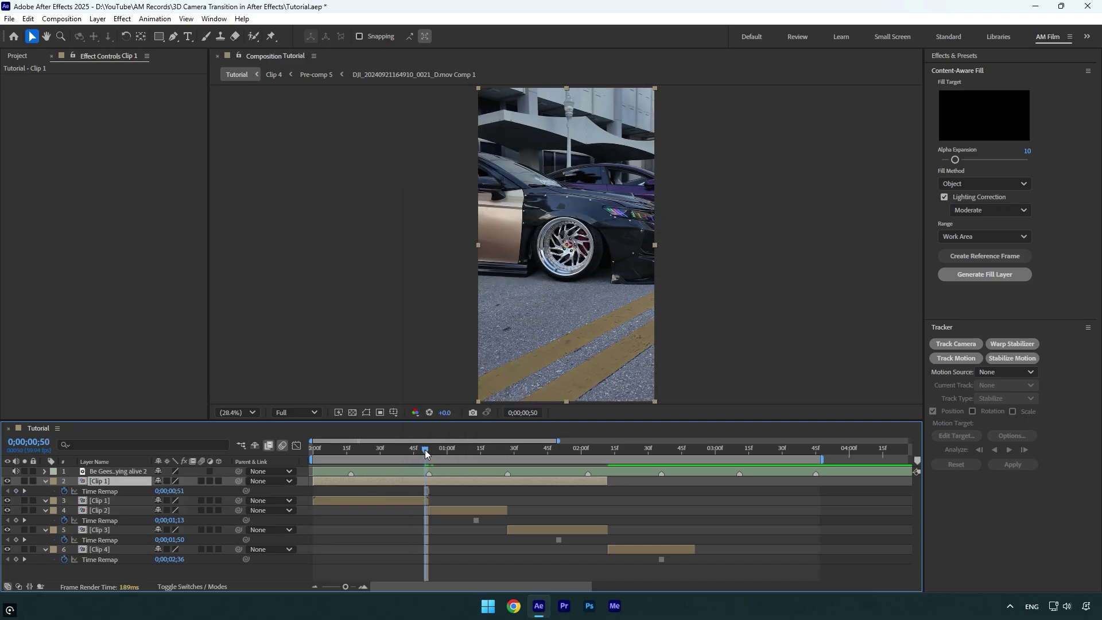
# - Rename the frozen Clip 1 copy '1st image' and the frozen Clip 2 '2nd image'
pyautogui.press('Return')
pyautogui.write('1')
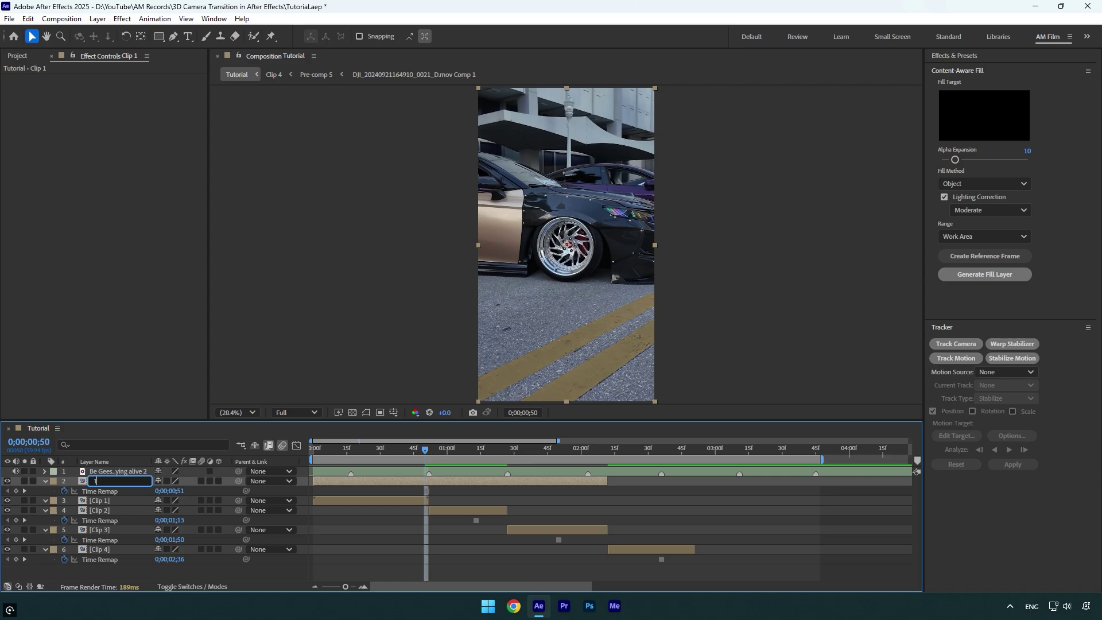
pyautogui.write('st image')
pyautogui.press('Return')
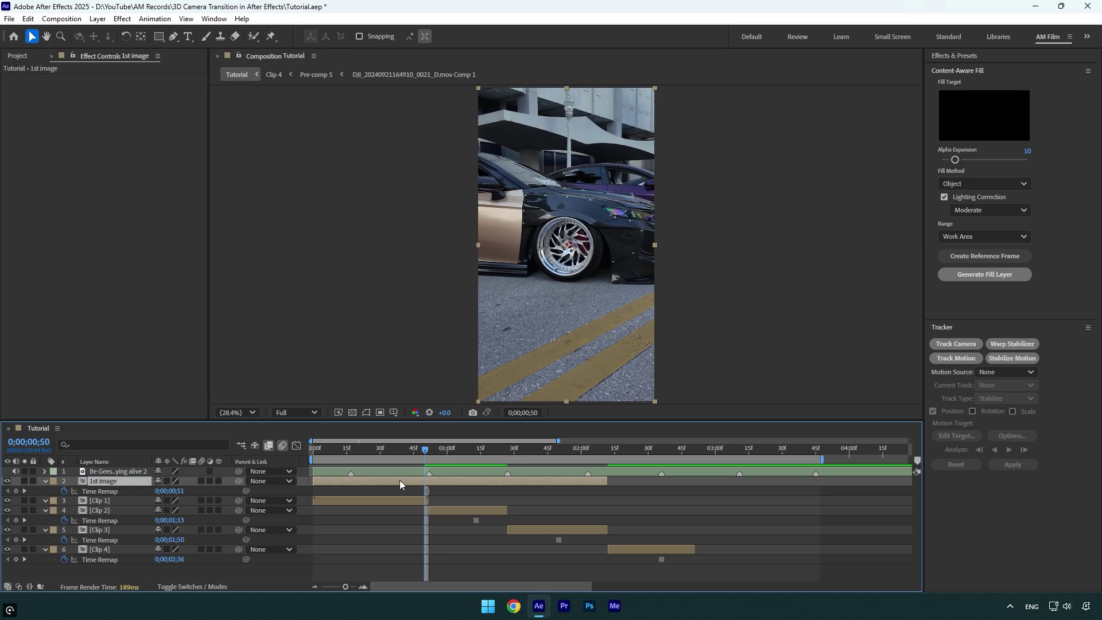
pyautogui.click(459, 509)
pyautogui.press('Return')
pyautogui.write('2nd image')
pyautogui.press('Return')
# - Rename the frozen Clip 3 '3rd image' and the frozen Clip 4 '4th image'
pyautogui.click(521, 528)
pyautogui.press('Return')
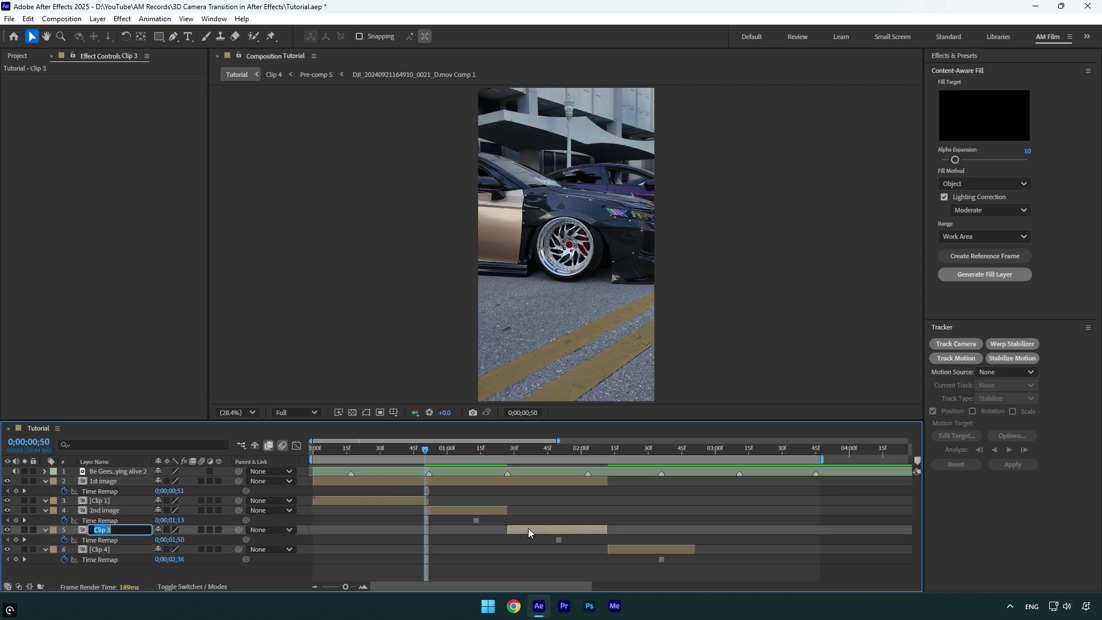
pyautogui.write('3rd image')
pyautogui.press('Return')
pyautogui.click(638, 550)
pyautogui.press('Return')
pyautogui.write('4th image')
pyautogui.press('Return')
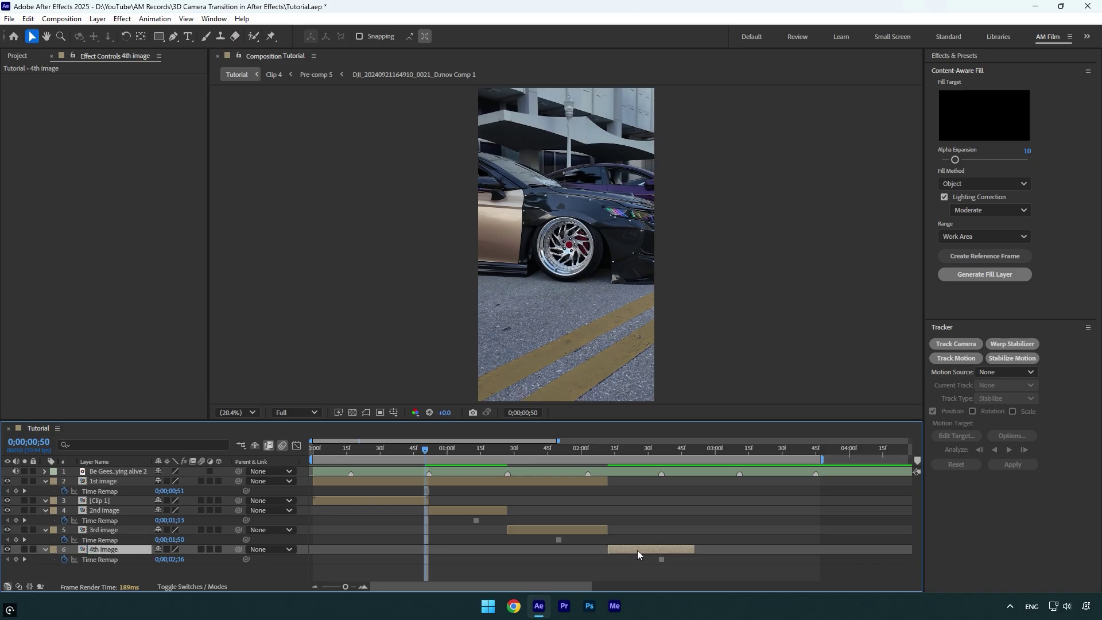
# - Slide the 1st, 3rd and 4th image layers to start at 0;00;00;50
pyautogui.moveTo(326, 483); pyautogui.dragTo(442, 483)
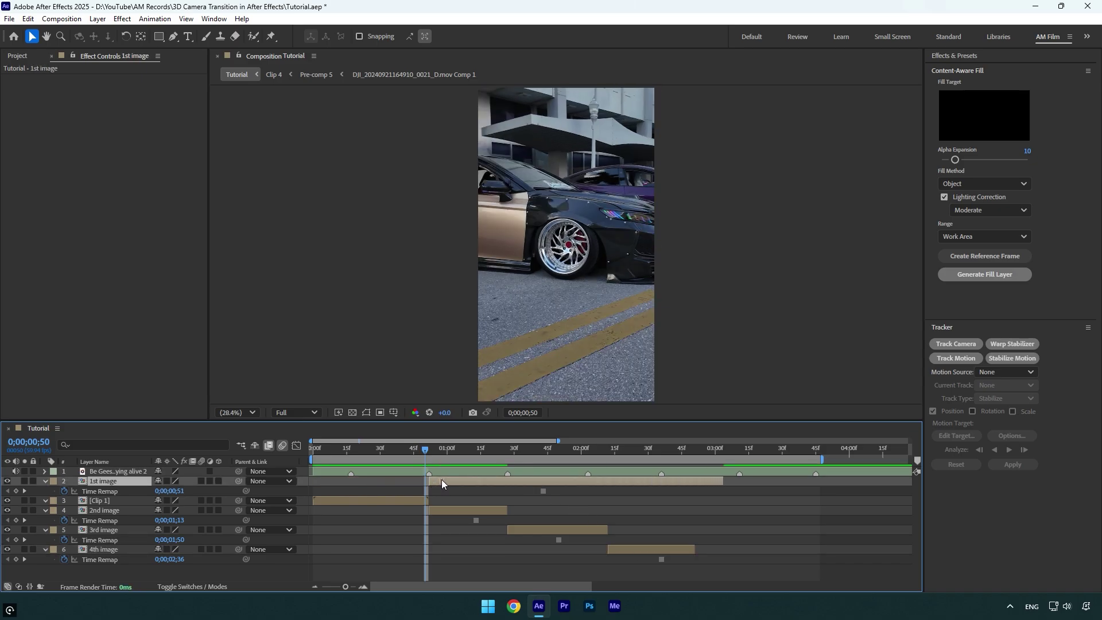
pyautogui.click(455, 511)
pyautogui.moveTo(532, 529); pyautogui.dragTo(455, 533)
pyautogui.moveTo(594, 552); pyautogui.dragTo(446, 550)
# - Extend all four image layers almost to the comp end, then return to the start
pyautogui.moveTo(723, 481); pyautogui.dragTo(878, 481)
pyautogui.moveTo(507, 511); pyautogui.dragTo(884, 511)
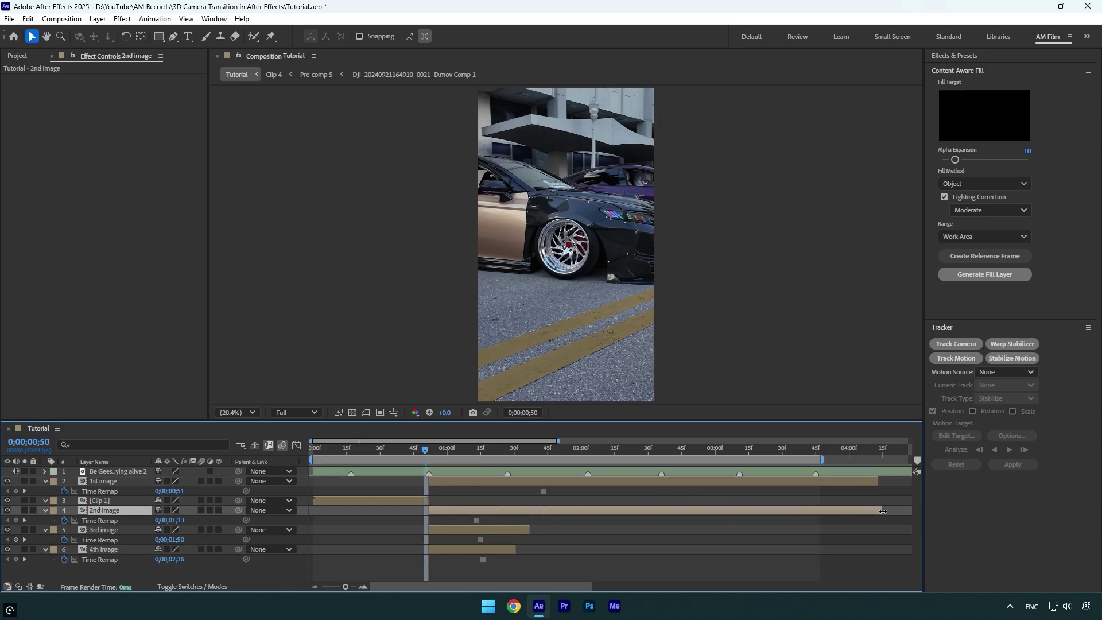
pyautogui.moveTo(529, 534); pyautogui.dragTo(884, 548)
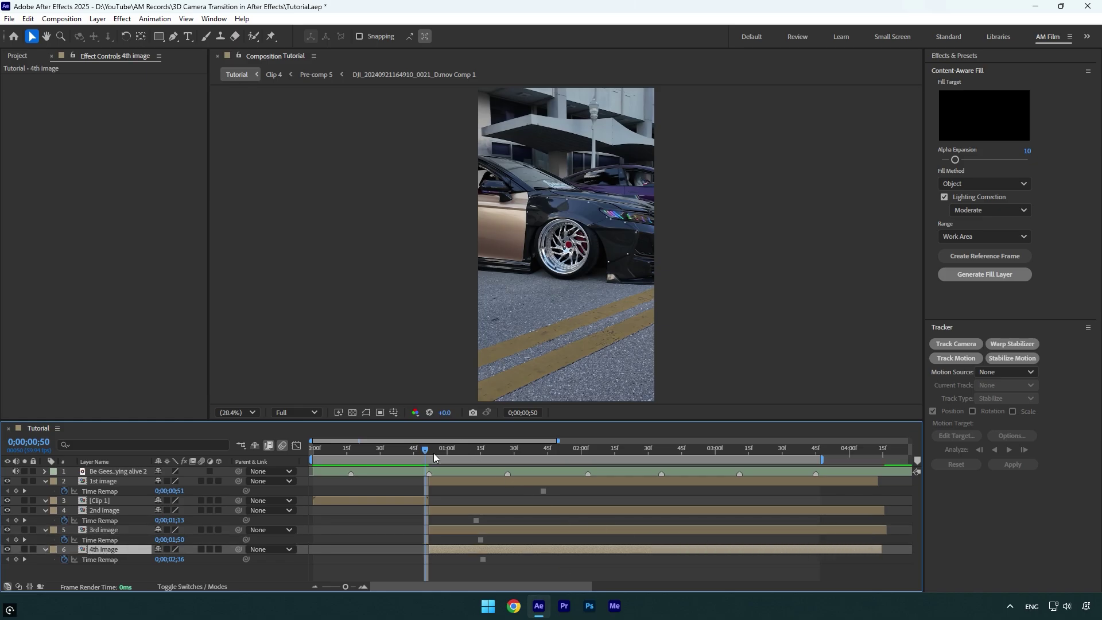
pyautogui.moveTo(433, 453); pyautogui.dragTo(264, 452)
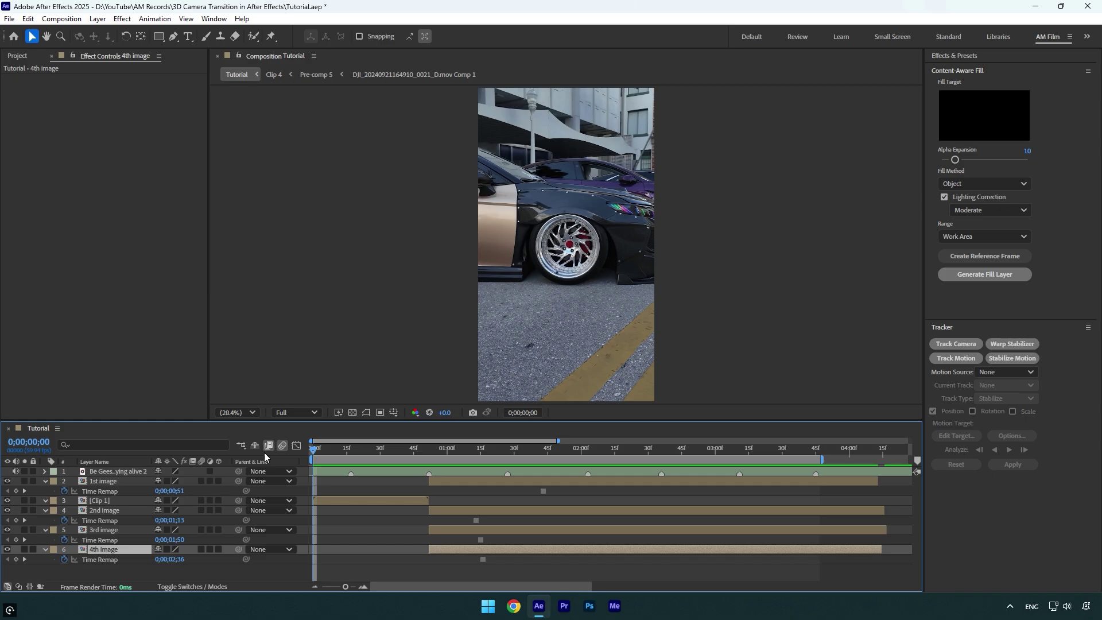
# - Duplicate Clip 1, freeze the copy, and move it up to layer 2
pyautogui.click(323, 502)
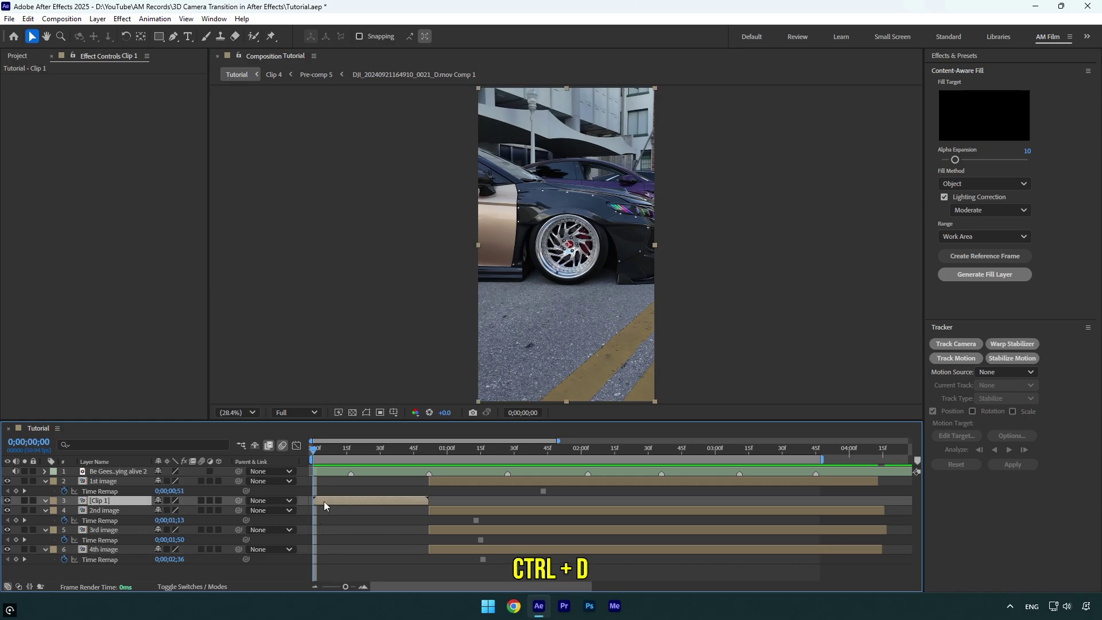
pyautogui.hotkey('ctrl', 'd')
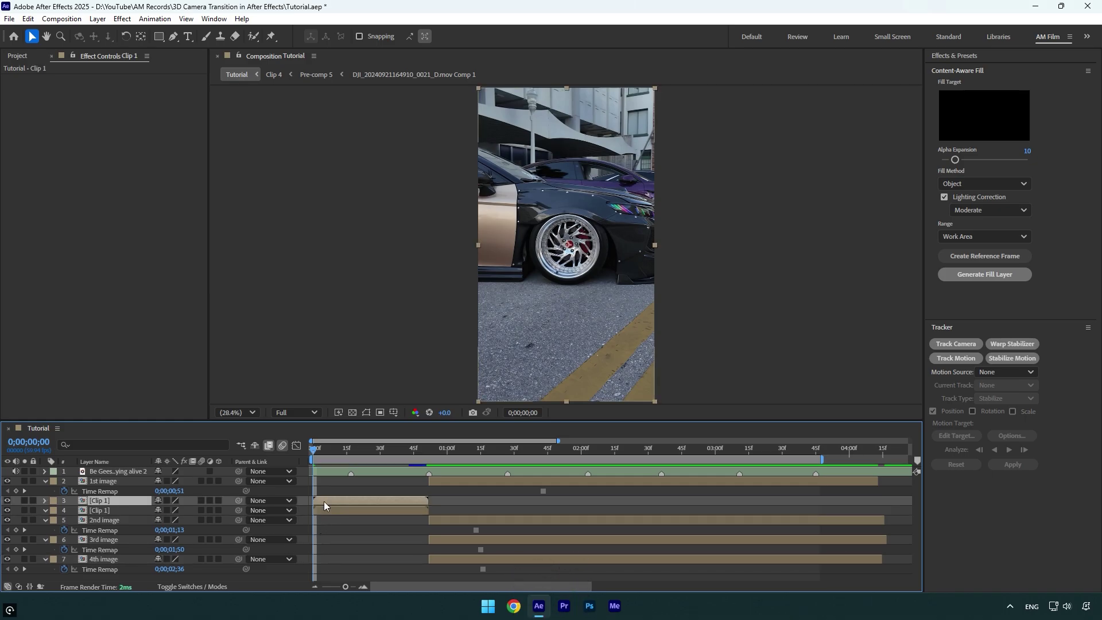
pyautogui.rightClick(324, 501)
pyautogui.moveTo(397, 220)
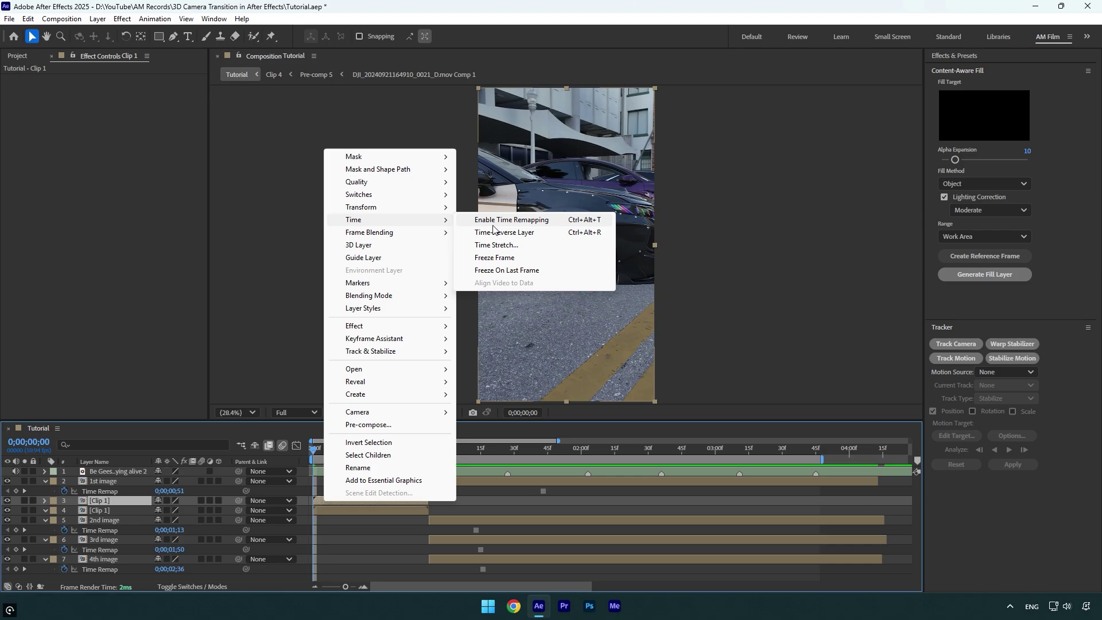
pyautogui.click(495, 258)
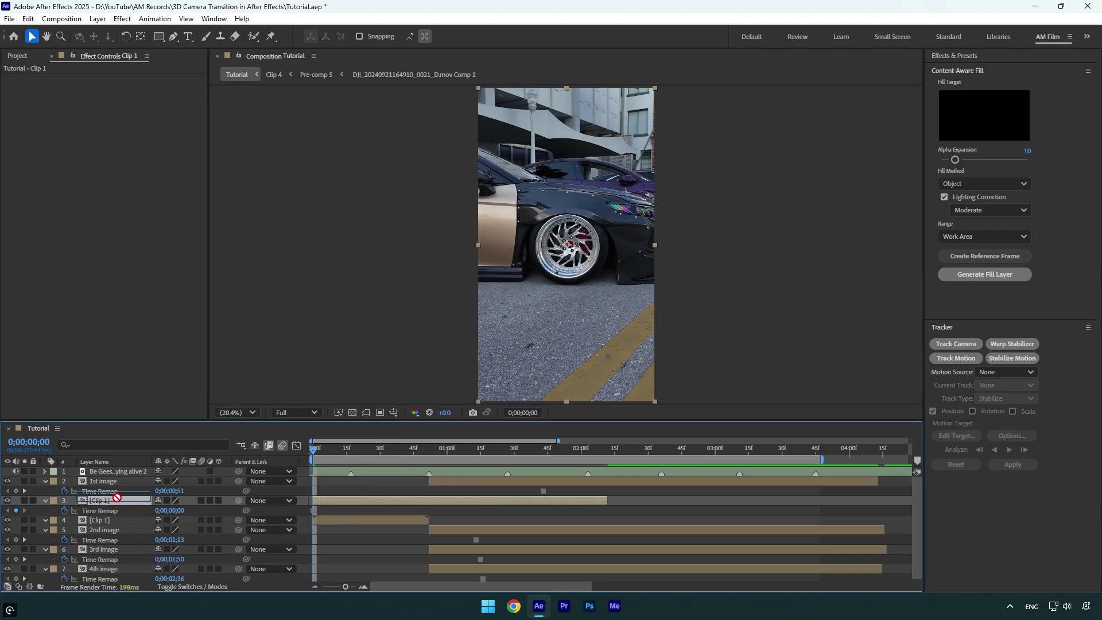
pyautogui.moveTo(117, 497); pyautogui.dragTo(115, 480)
# - Name the frozen copy 'loop image', start it near 0;00;00;52, lengthen it, and place it below 4th image
pyautogui.press('Return')
pyautogui.write('loop image')
pyautogui.press('Return')
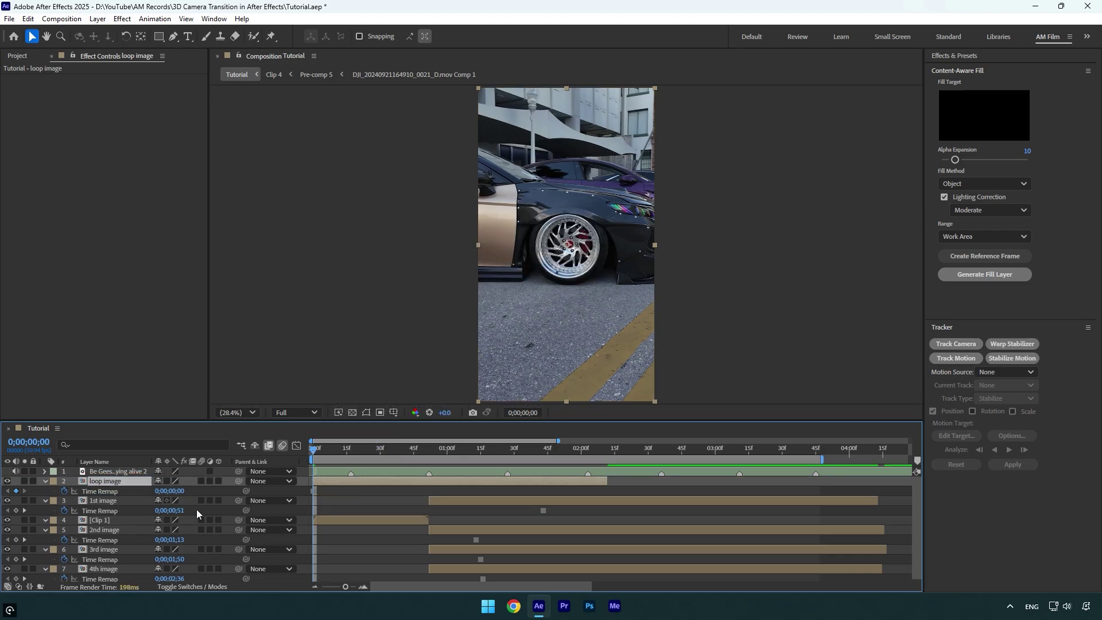
pyautogui.moveTo(327, 484); pyautogui.dragTo(443, 486)
pyautogui.click(428, 449)
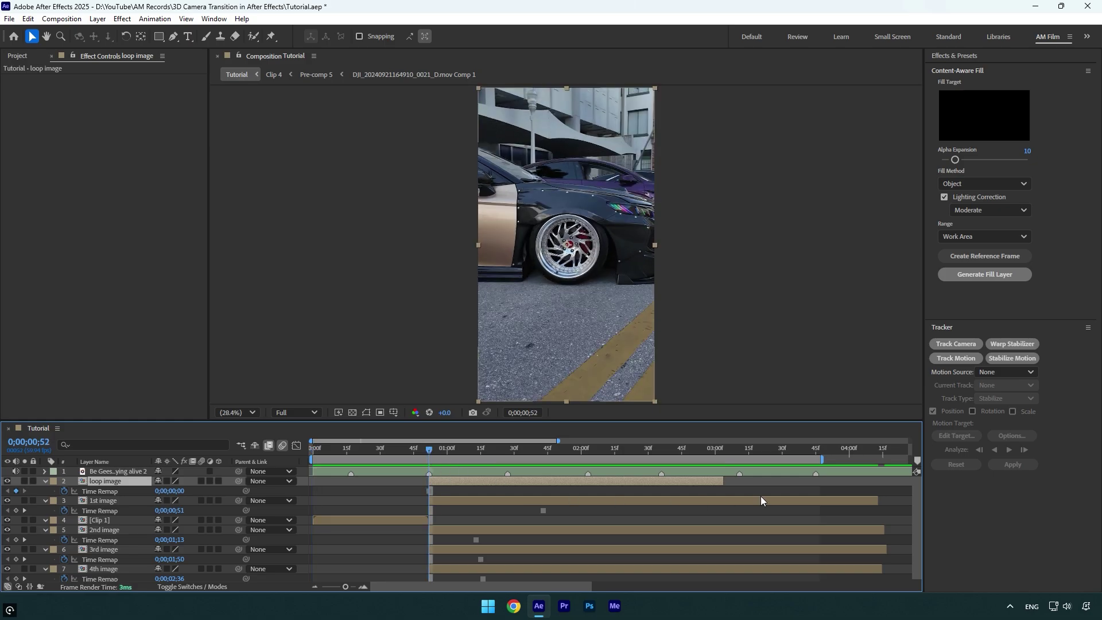
pyautogui.moveTo(723, 482); pyautogui.dragTo(878, 482)
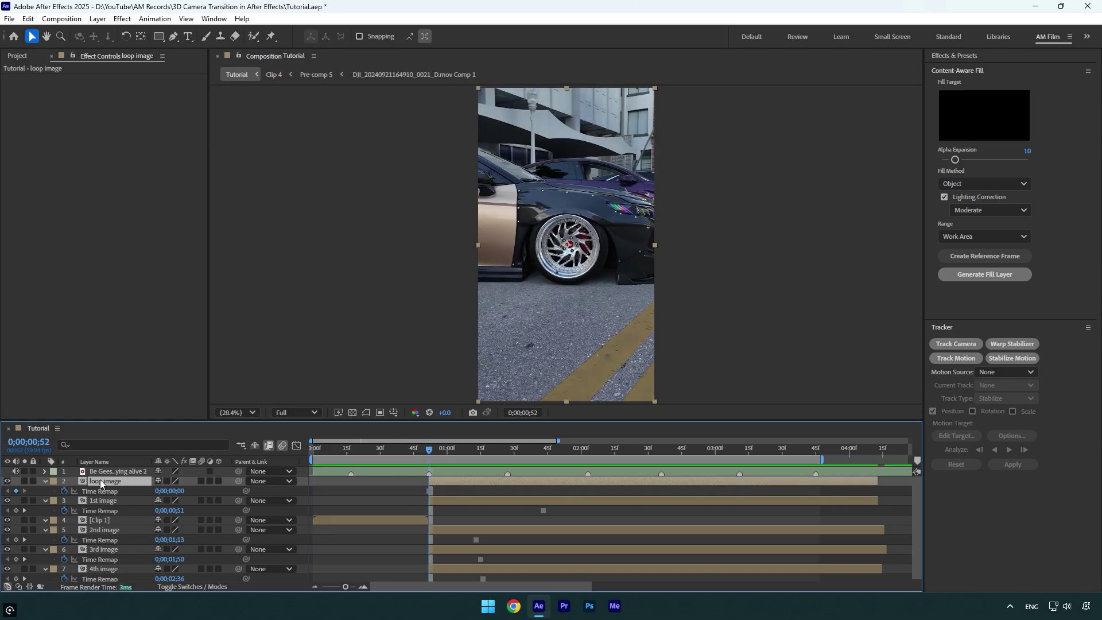
pyautogui.moveTo(100, 482); pyautogui.dragTo(106, 577)
pyautogui.scroll(-1, 105, 577)
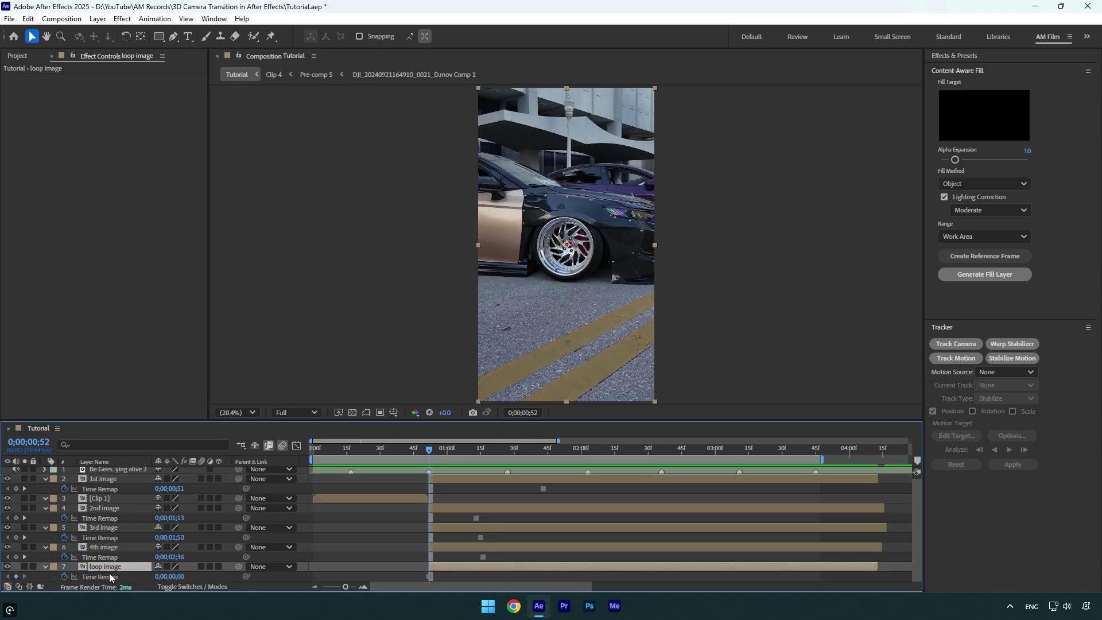
# - Collapse all layer properties, move Clip 1 to the bottom, and rename it 'Main clip'
pyautogui.click(324, 499)
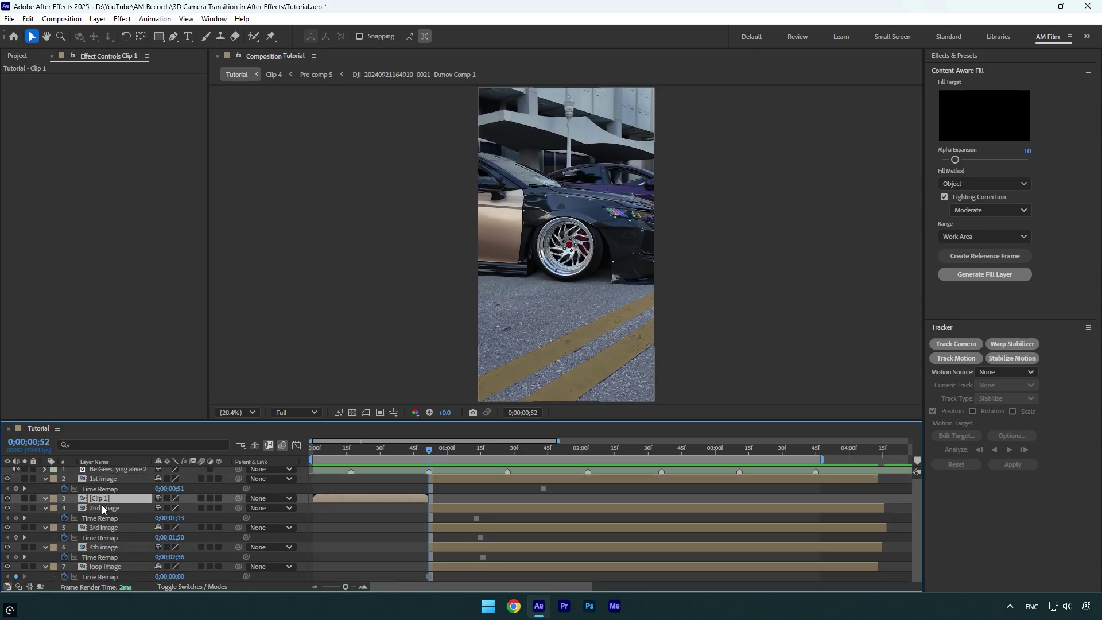
pyautogui.click(104, 479)
pyautogui.hotkey('ctrl', 'a')
pyautogui.press('u')
pyautogui.click(109, 565)
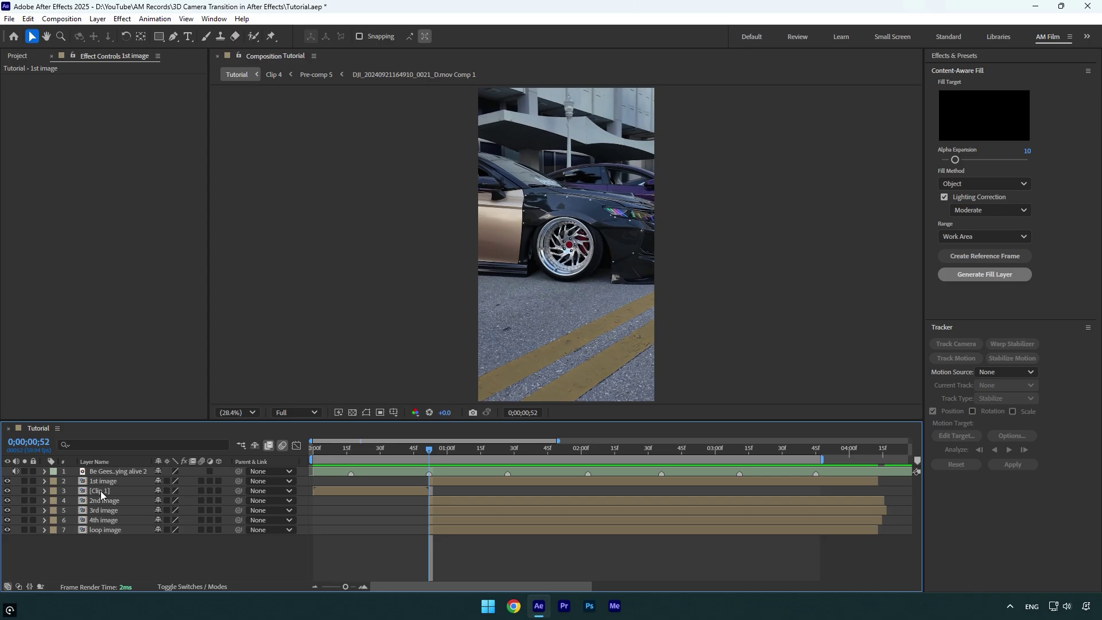
pyautogui.moveTo(101, 491); pyautogui.dragTo(101, 557)
pyautogui.press('Return')
pyautogui.write('Main clip')
pyautogui.press('Return')
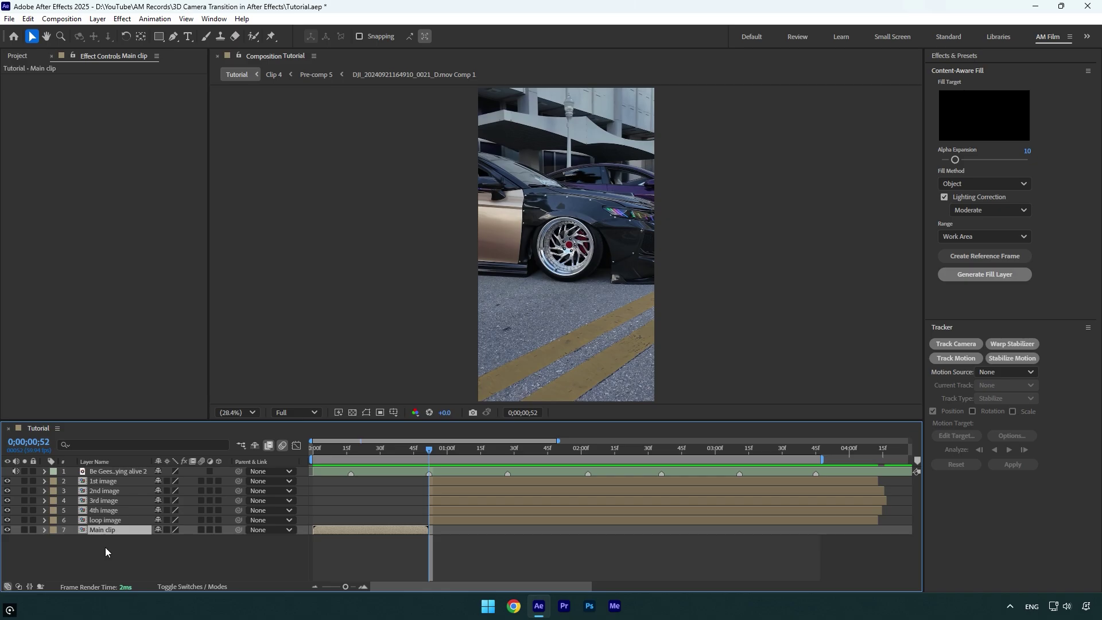
# - Set the composition size to 20000 × 20000
pyautogui.hotkey('ctrl', 'k')
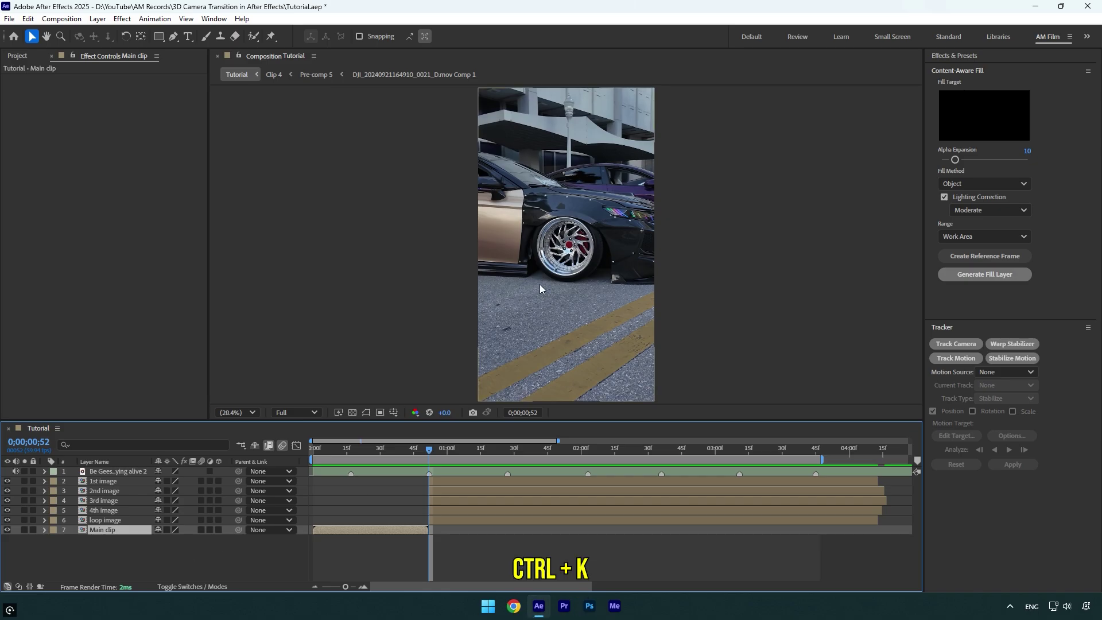
pyautogui.click(469, 232)
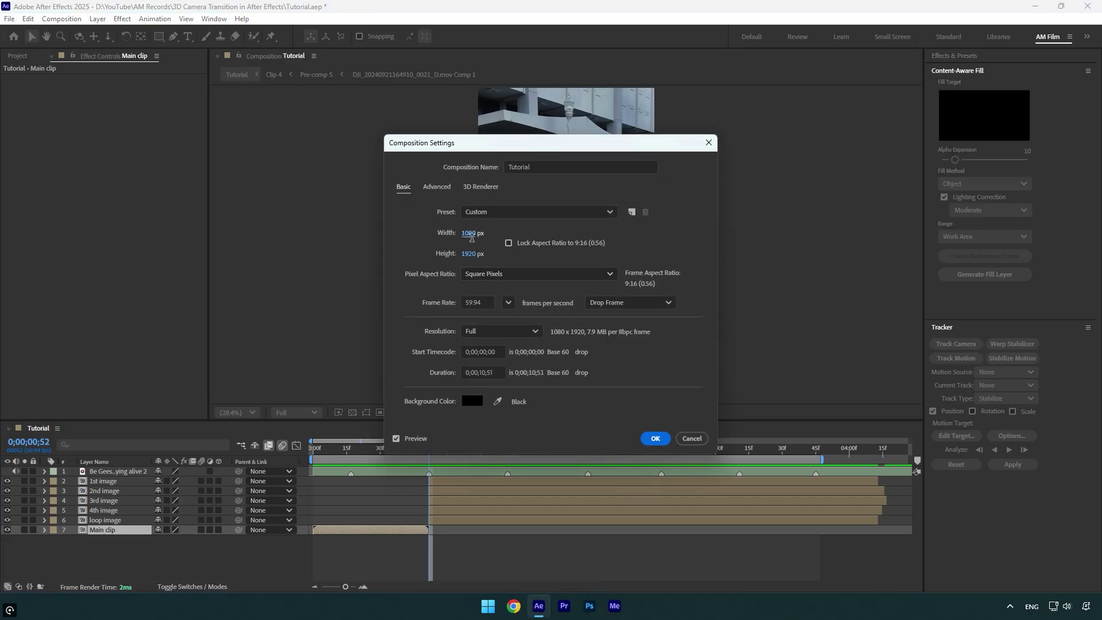
pyautogui.write('20000')
pyautogui.press('Tab')
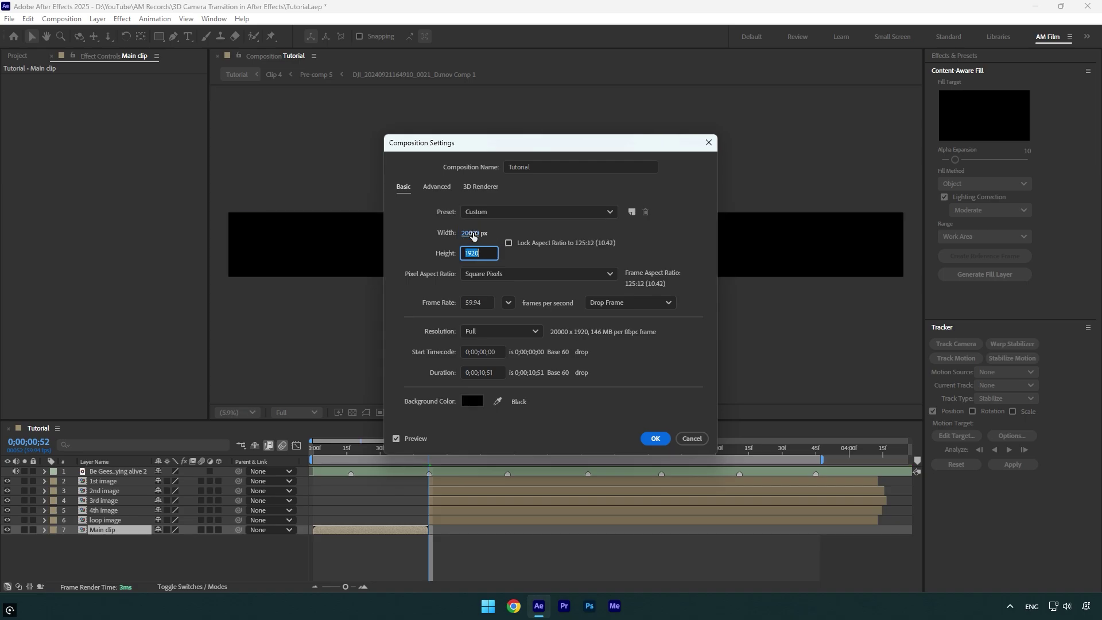
pyautogui.write('20000')
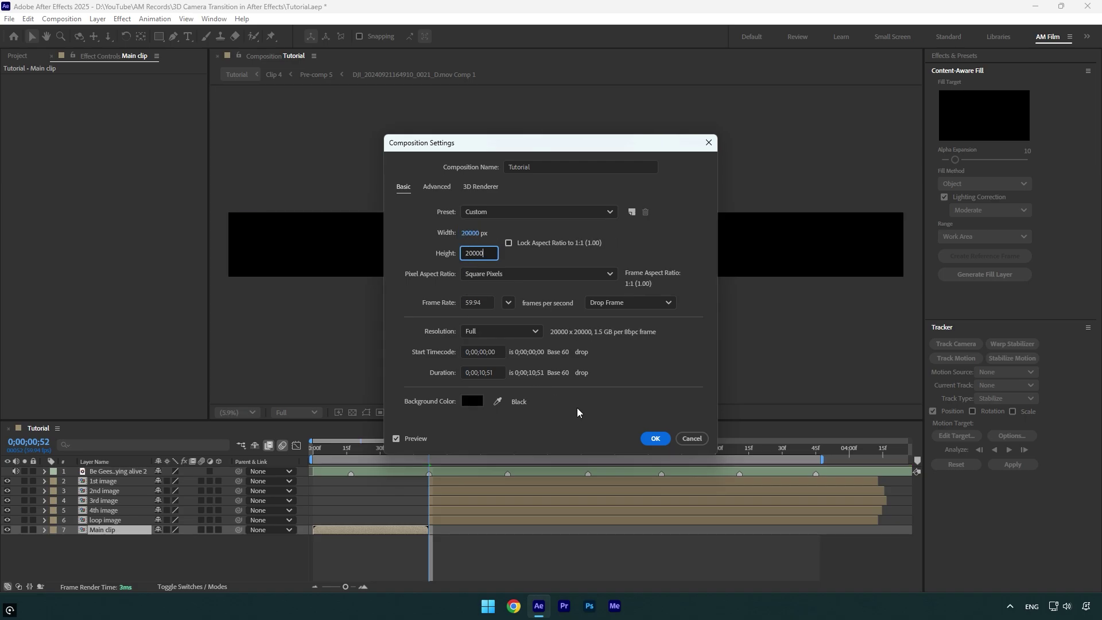
pyautogui.click(657, 439)
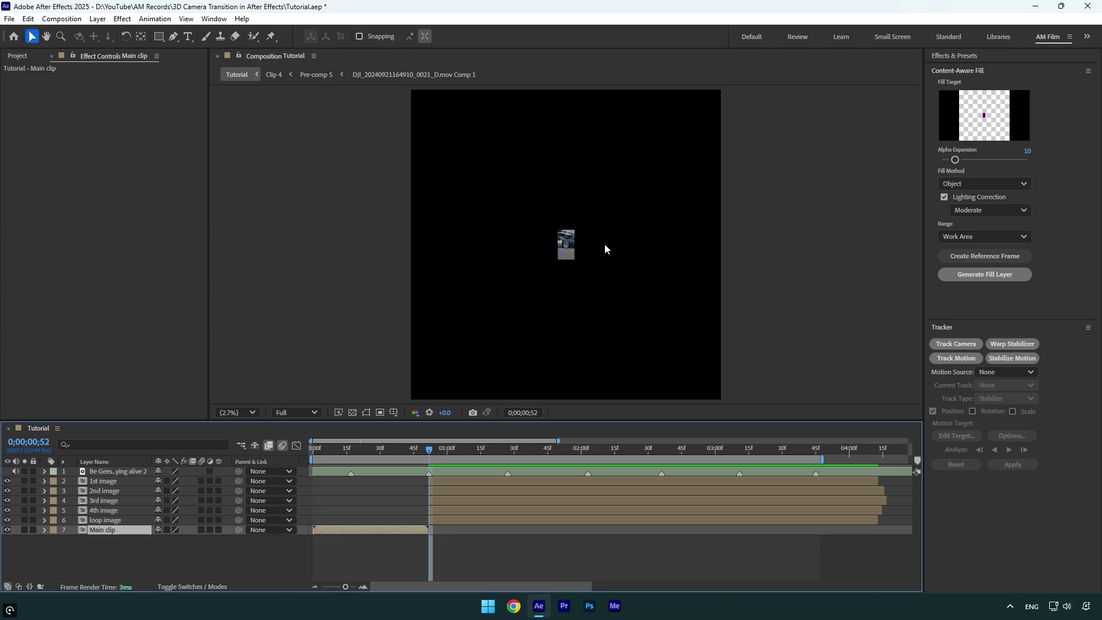
# - Move the 2nd image down-left and the 3rd image to the right, clear of the 1st
pyautogui.click(103, 482)
pyautogui.click(96, 491)
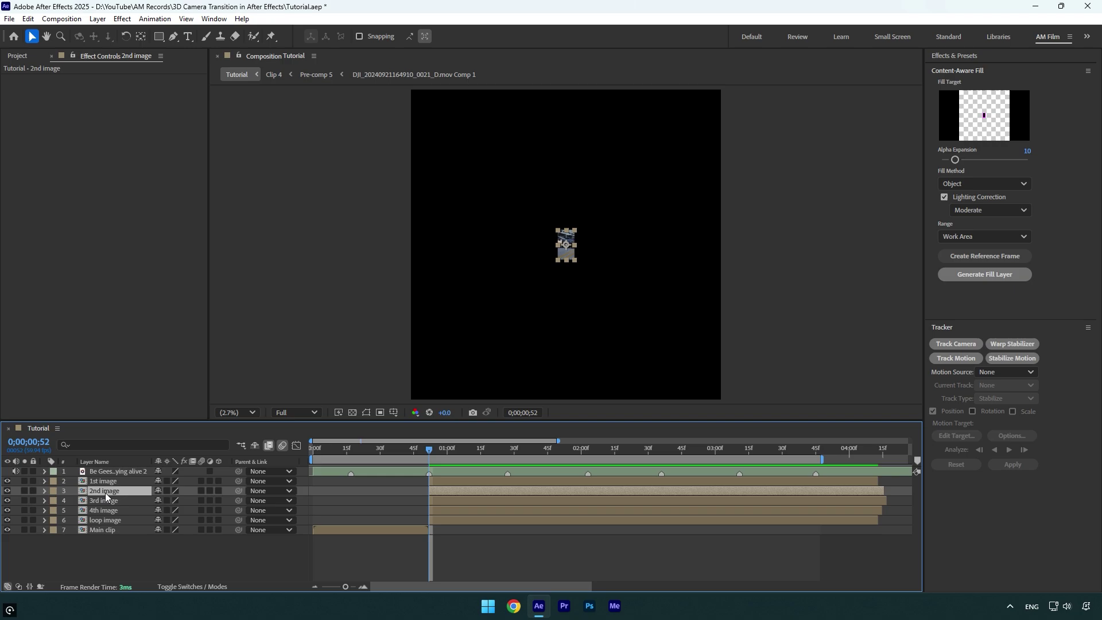
pyautogui.scroll(2, 563, 343)
pyautogui.moveTo(583, 209); pyautogui.dragTo(529, 330)
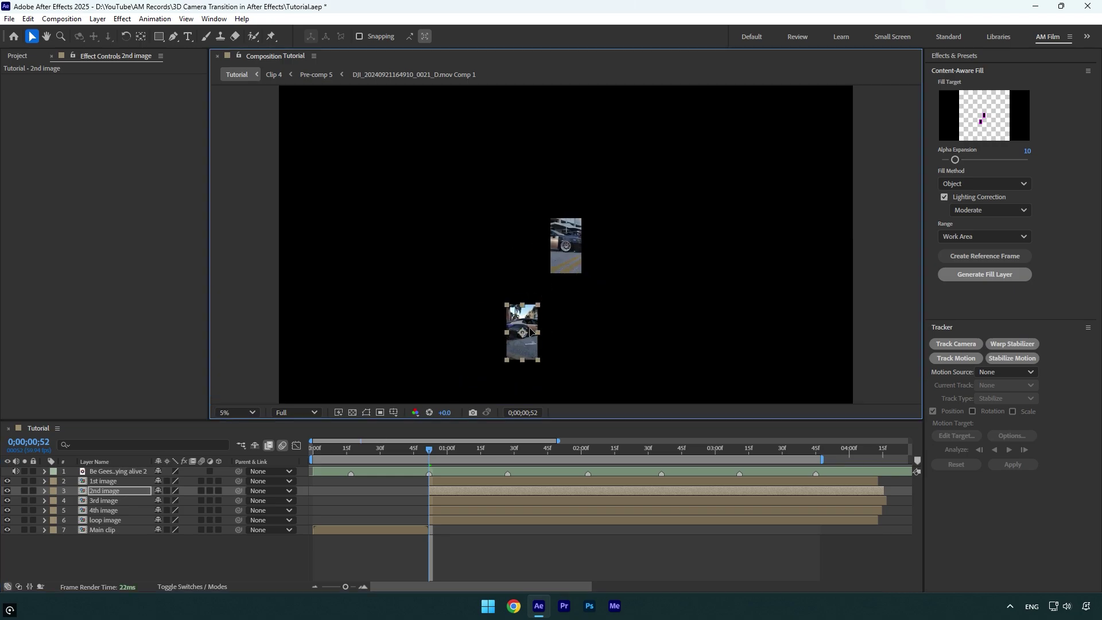
pyautogui.click(110, 501)
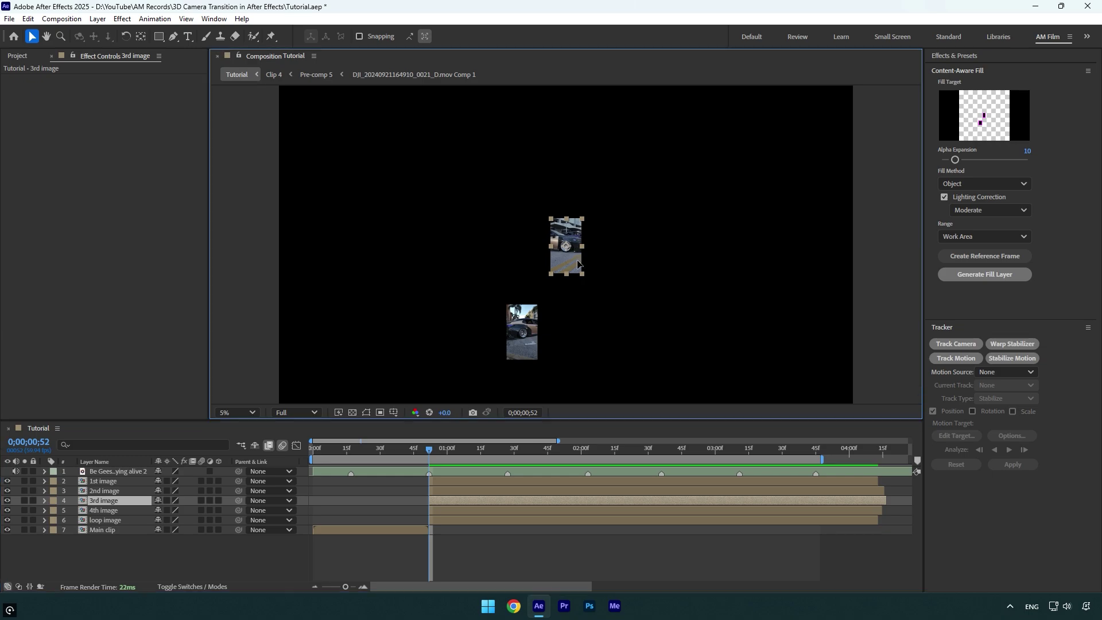
pyautogui.moveTo(576, 263); pyautogui.dragTo(606, 389)
pyautogui.scroll(-5, 689, 257)
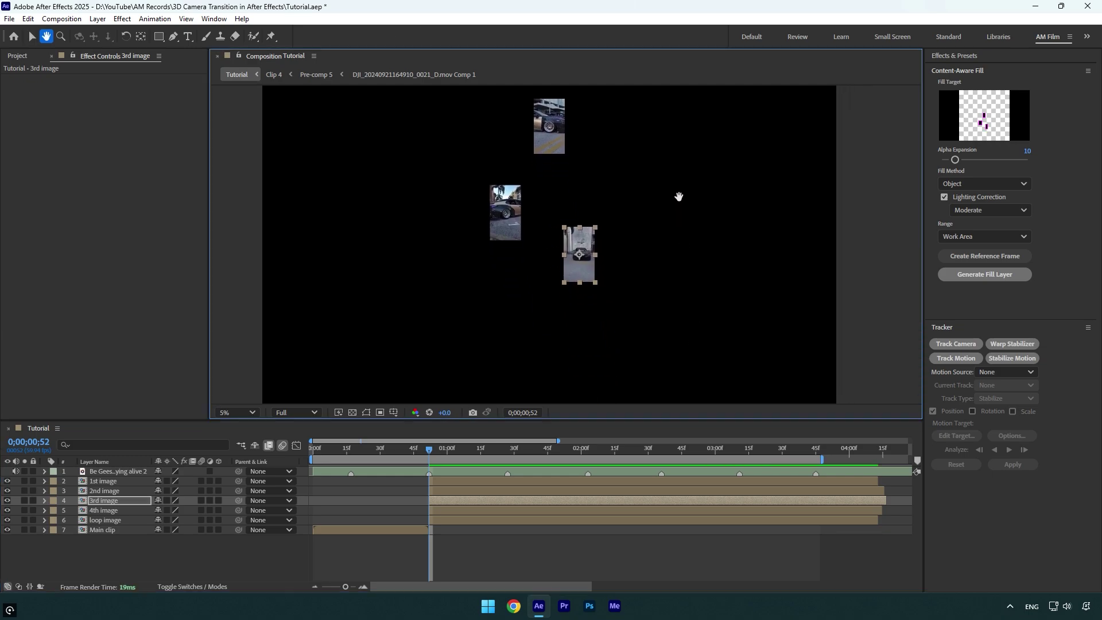
pyautogui.moveTo(581, 263); pyautogui.dragTo(517, 360)
# - Move the 4th image lower and place the loop image below the other images
pyautogui.click(104, 511)
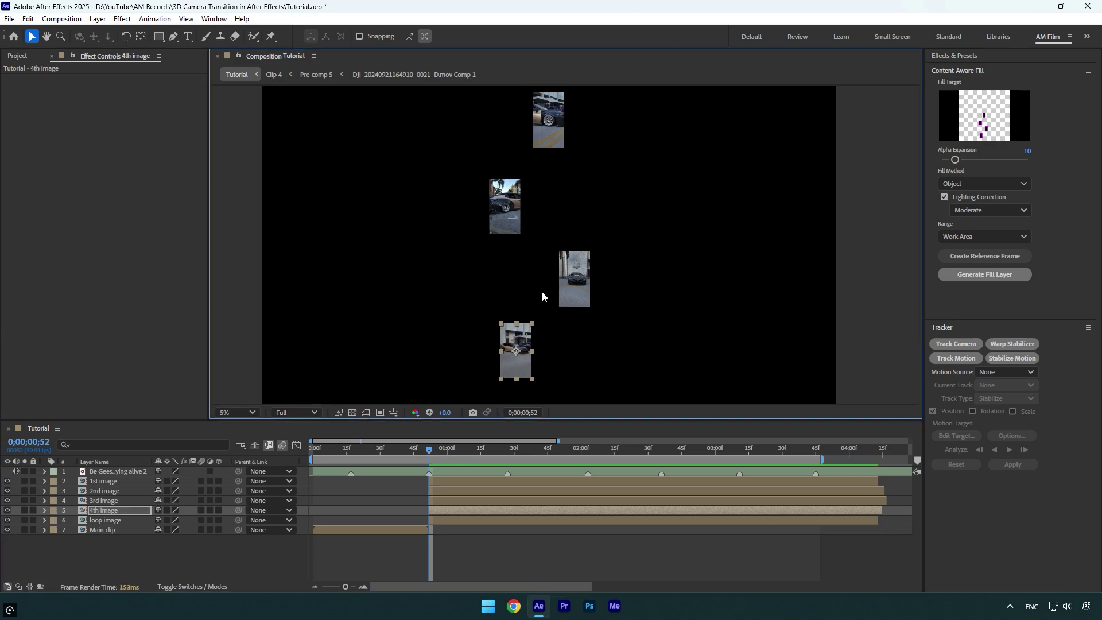
pyautogui.press(',')
pyautogui.click(106, 520)
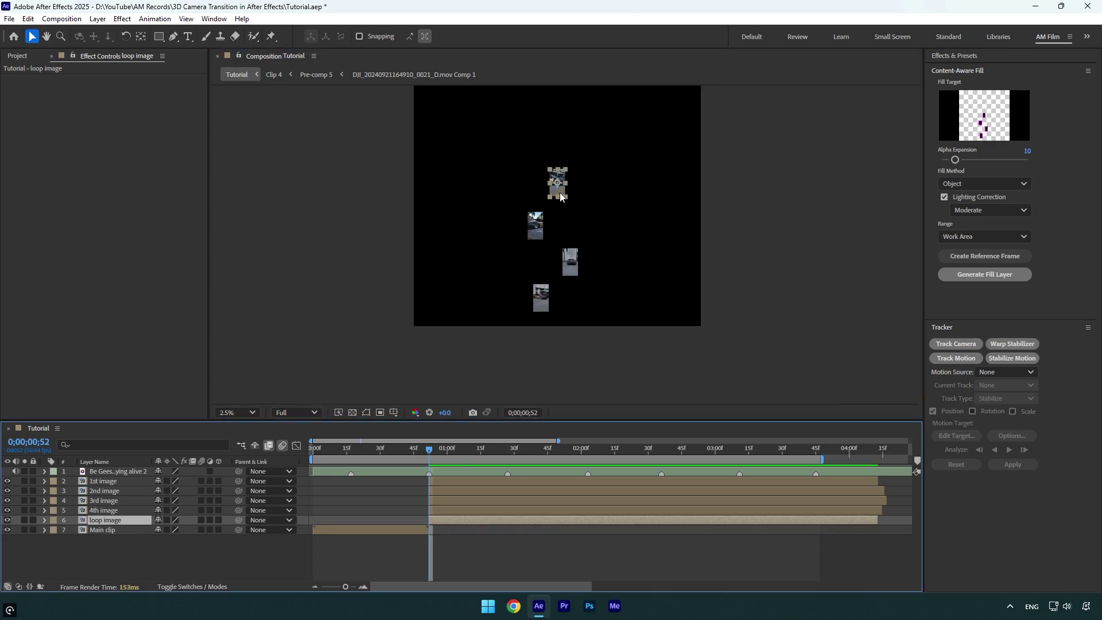
pyautogui.moveTo(560, 196); pyautogui.dragTo(581, 331)
# - Set the composition size back to 1080 × 1920
pyautogui.hotkey('ctrl', 'k')
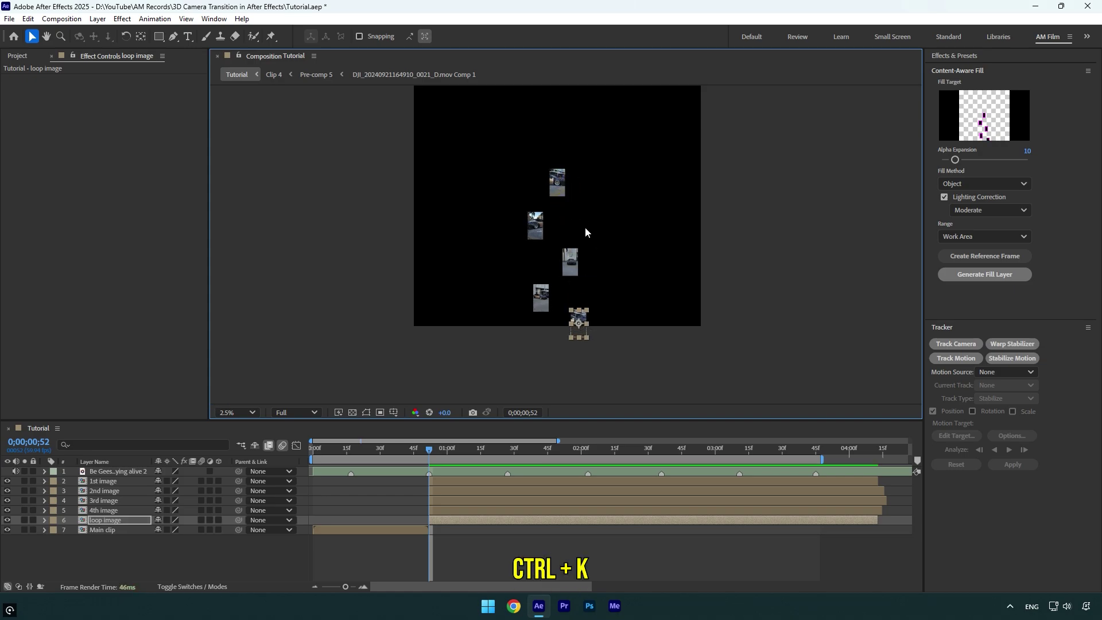
pyautogui.click(472, 233)
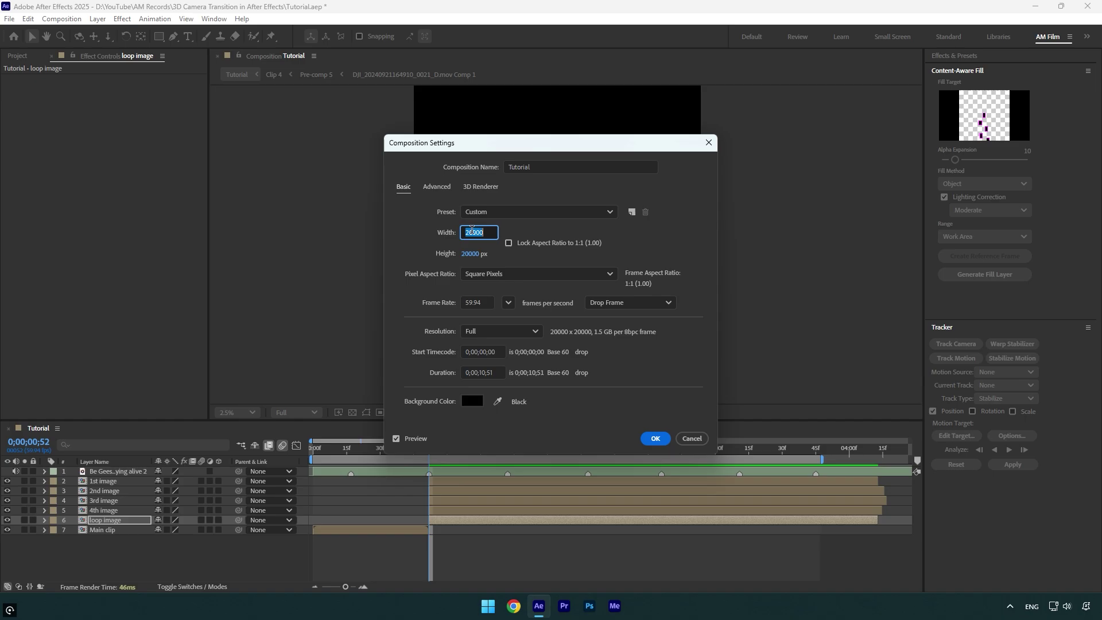
pyautogui.write('1080')
pyautogui.press('Tab')
pyautogui.write('1920')
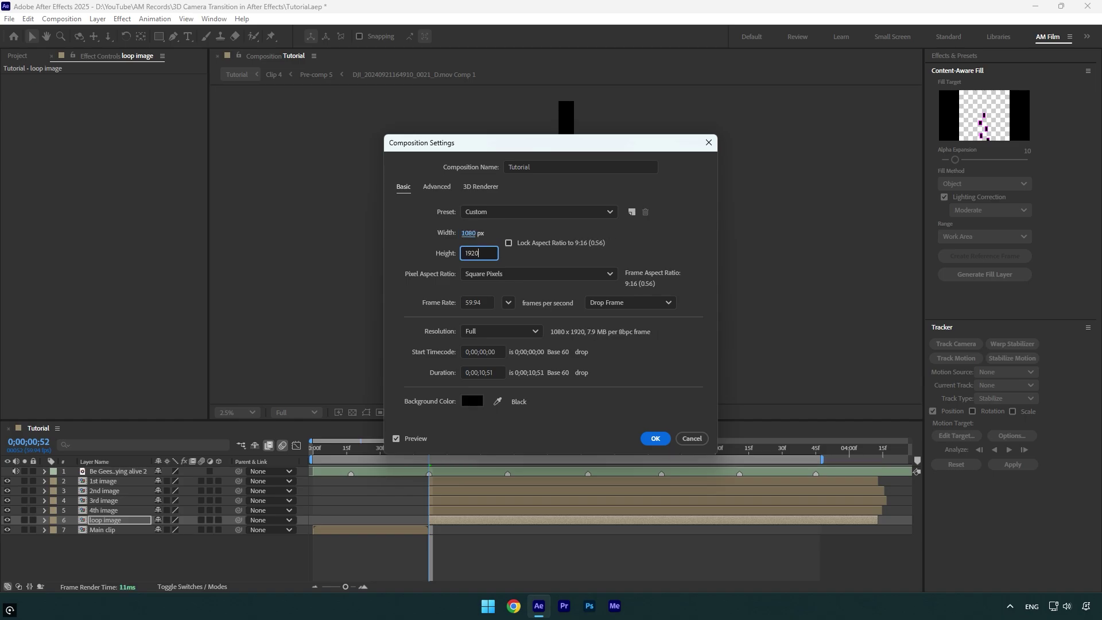
pyautogui.press('Return')
# - Add a camera named Transition, start it with the images, and place it below the audio layer
pyautogui.rightClick(98, 561)
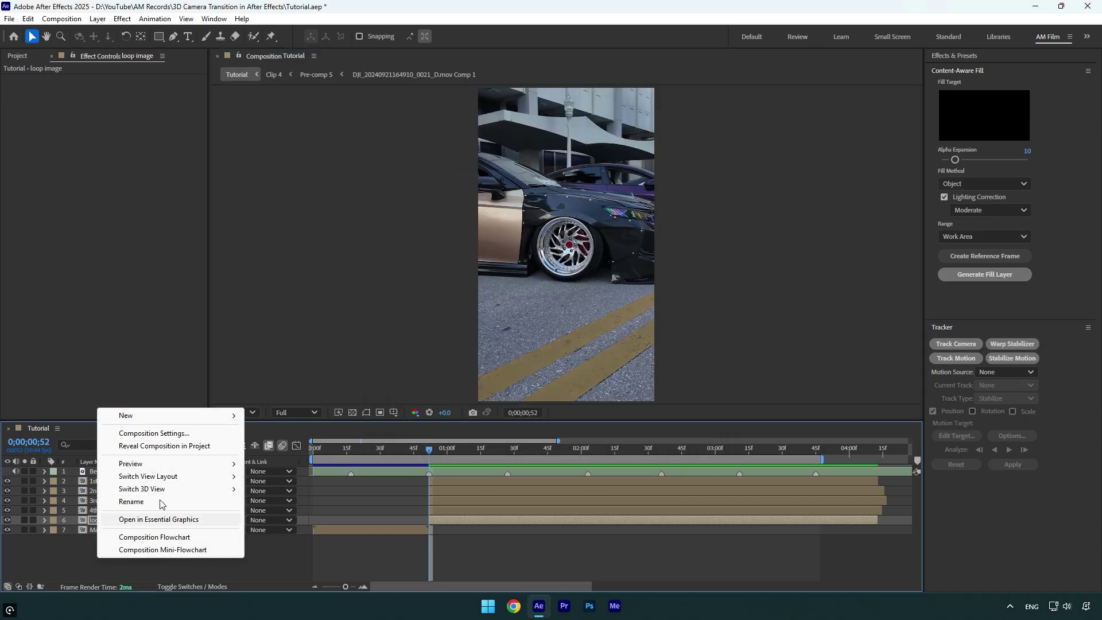
pyautogui.moveTo(149, 417)
pyautogui.click(275, 471)
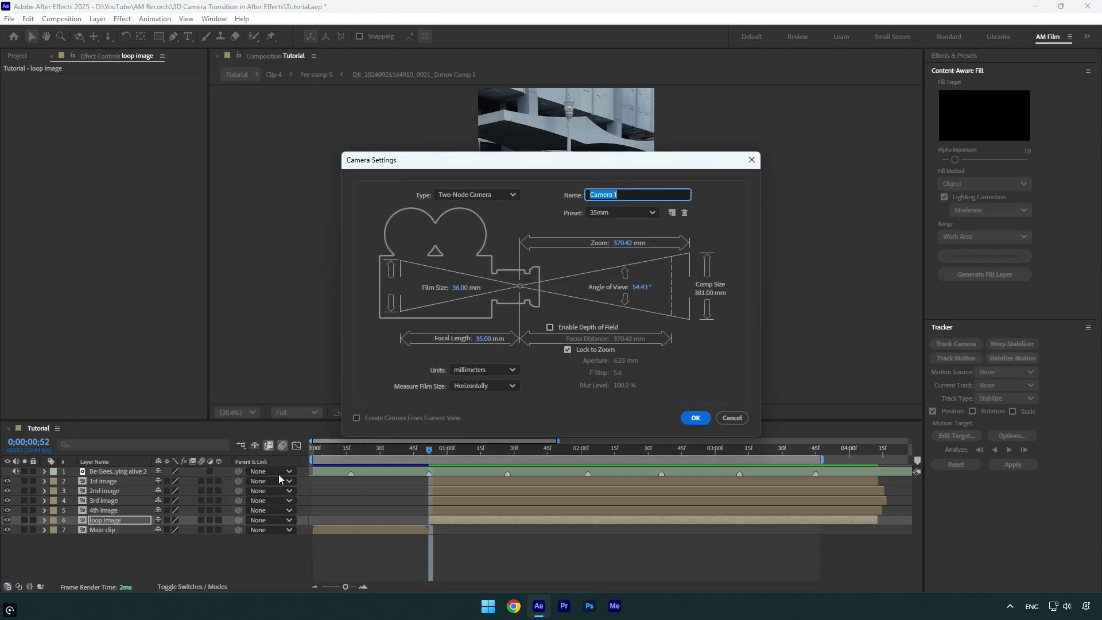
pyautogui.write('Transition')
pyautogui.press('Return')
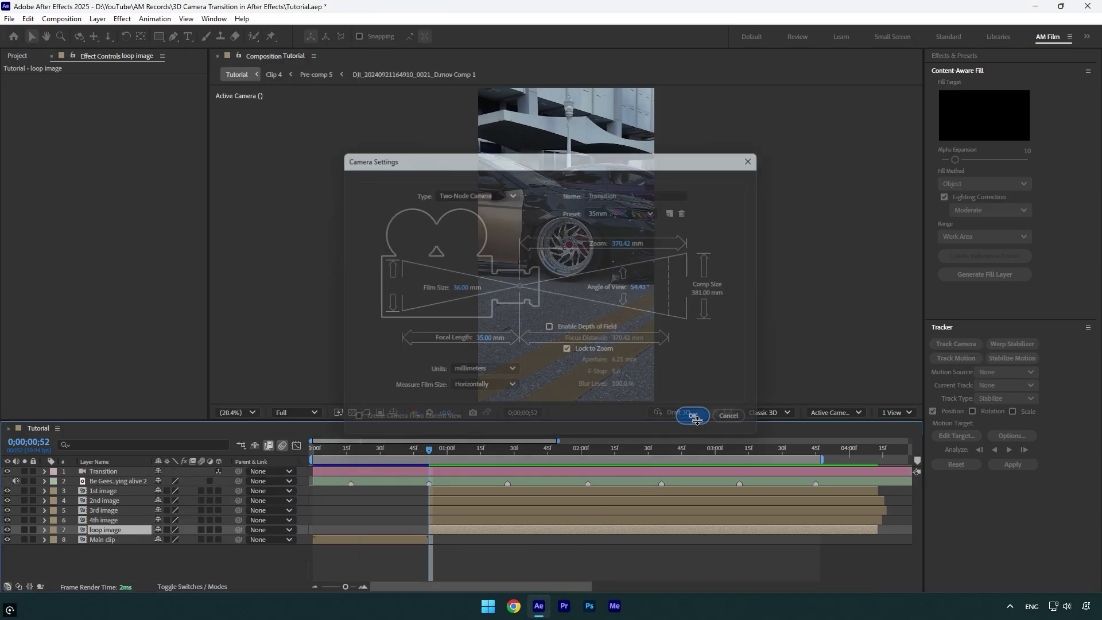
pyautogui.moveTo(314, 523); pyautogui.dragTo(430, 522)
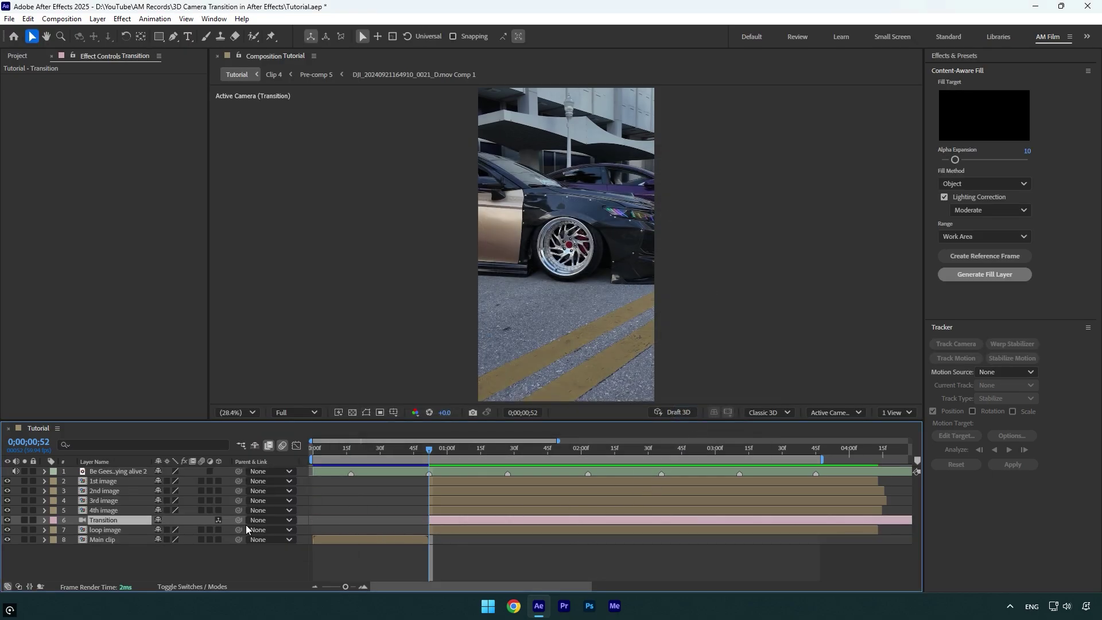
pyautogui.moveTo(140, 522); pyautogui.dragTo(146, 479)
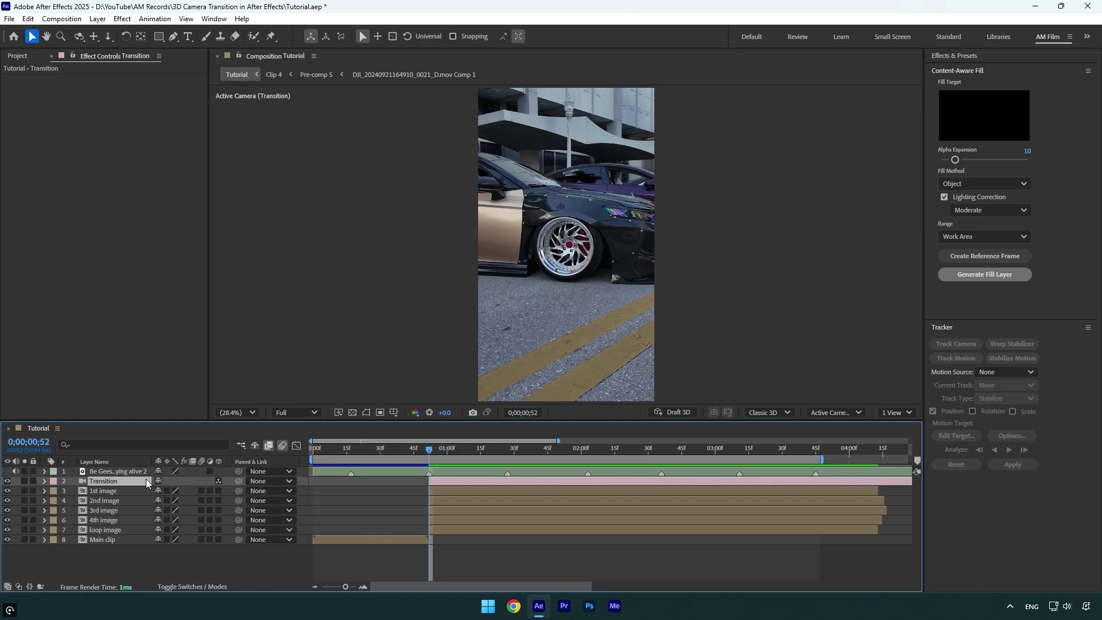
# - Switch the five image layers from 1st image to loop image to 3D
pyautogui.click(117, 487)
pyautogui.keyDown('shift'); pyautogui.click(108, 530); pyautogui.keyUp('shift')
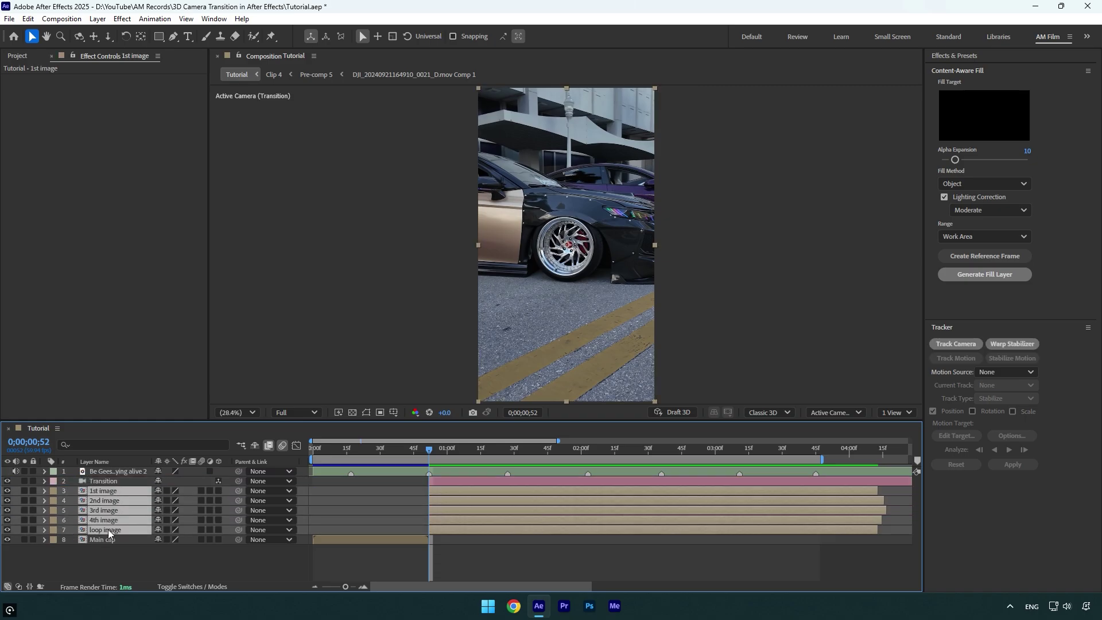
pyautogui.click(219, 491)
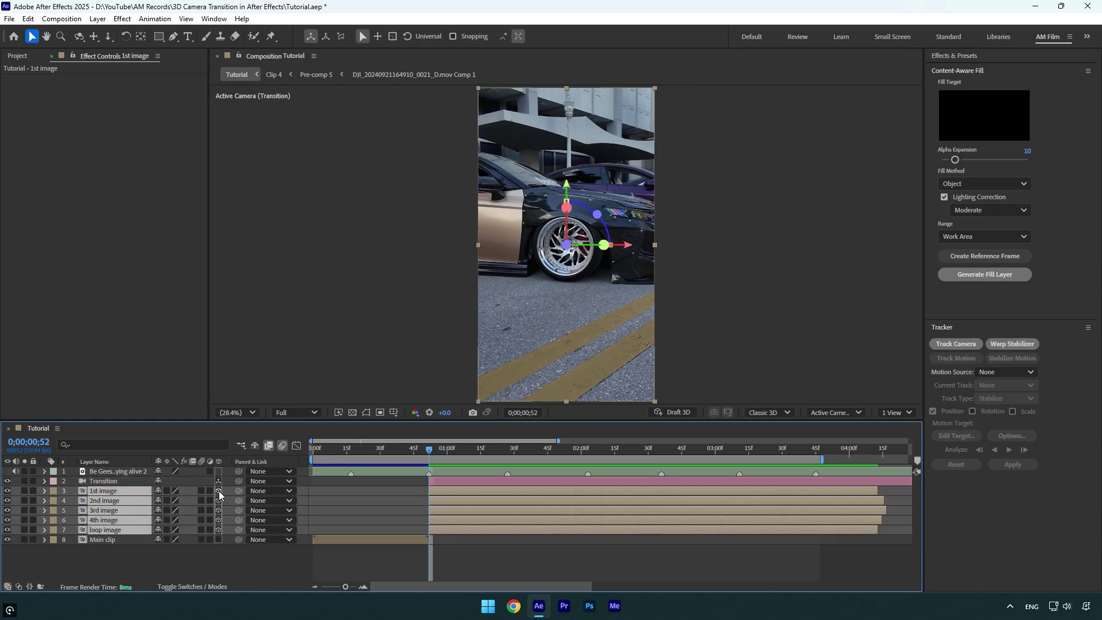
pyautogui.click(423, 480)
pyautogui.moveTo(429, 451)
pyautogui.mouseDown()
pyautogui.moveTo(374, 457)
pyautogui.moveTo(478, 456)
pyautogui.moveTo(431, 454)
pyautogui.mouseUp()
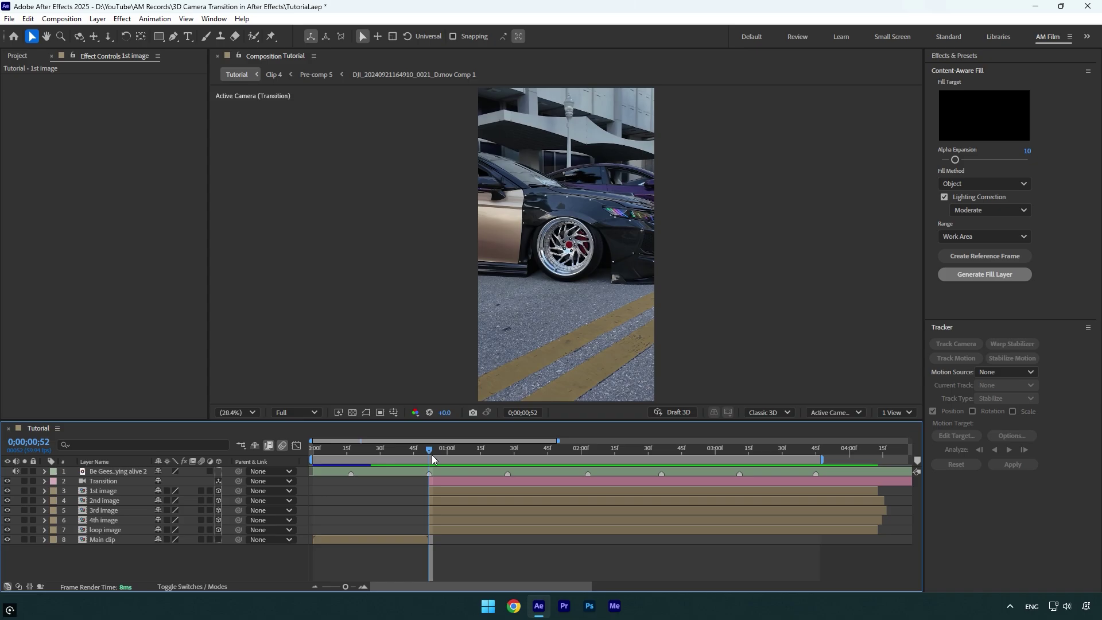
# - Show the Transition camera's Point of Interest and Position and keyframe both at 0;00;00;52
pyautogui.click(437, 482)
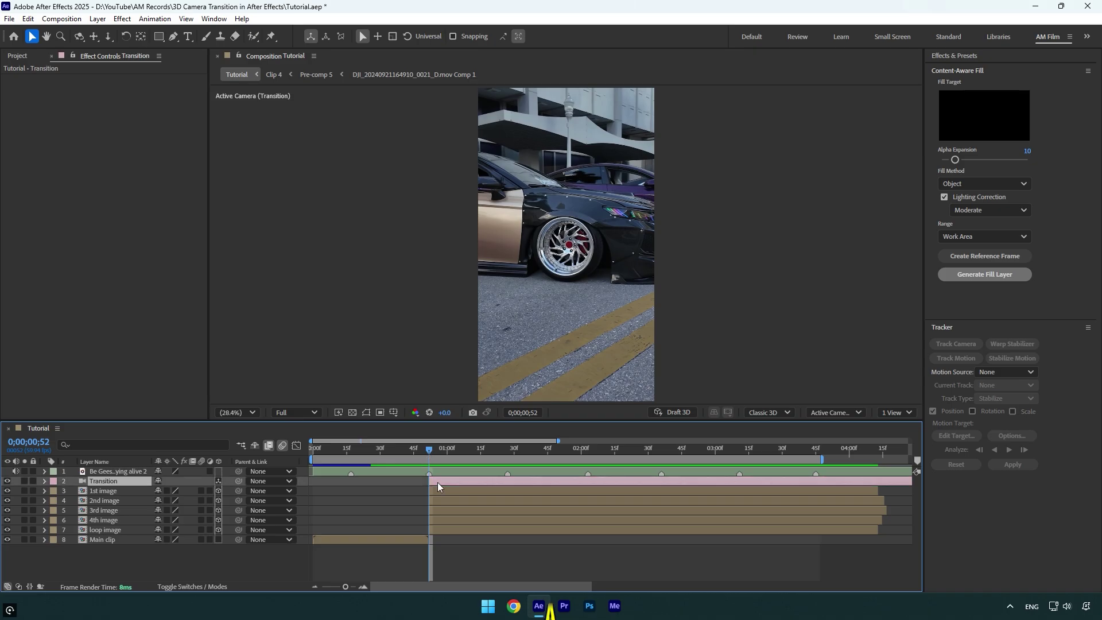
pyautogui.press('a')
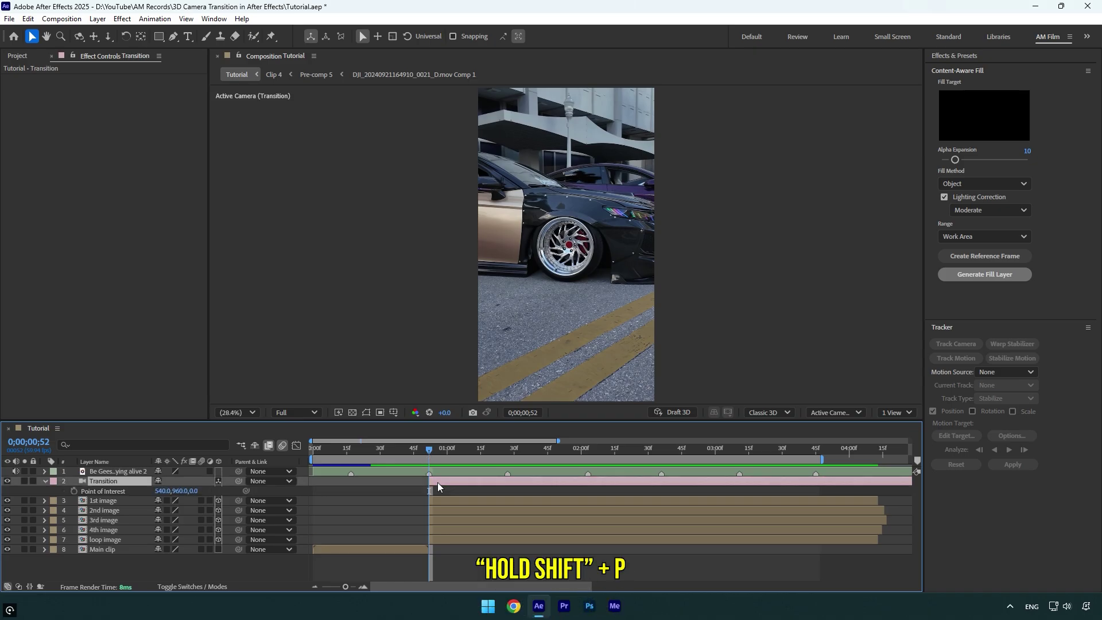
pyautogui.hotkey('shift', 'p')
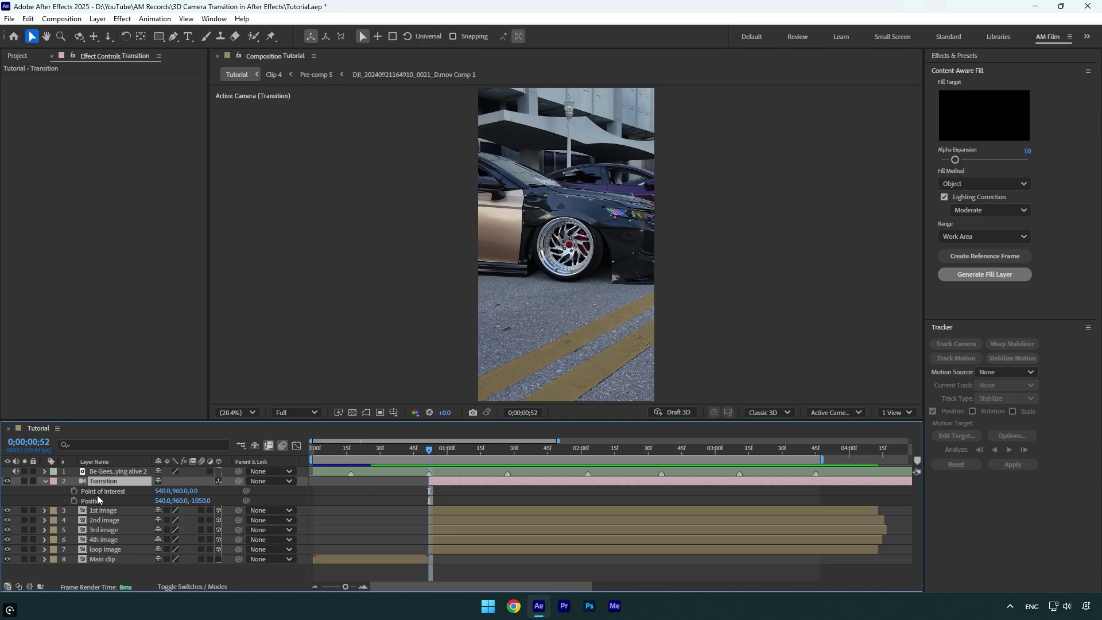
pyautogui.click(74, 493)
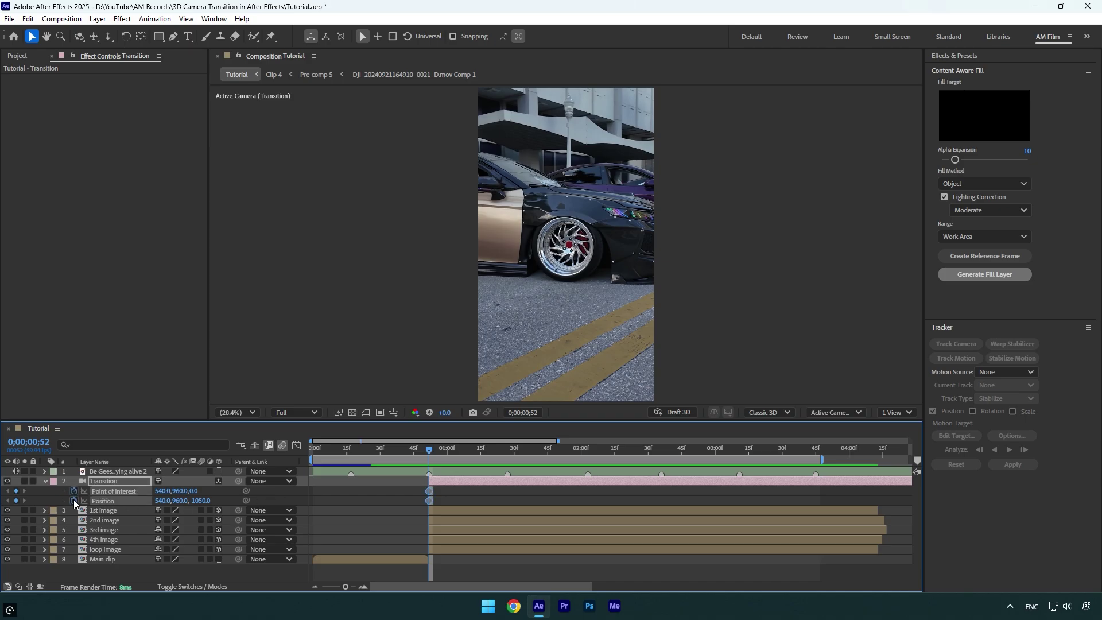
# - Move the playhead to 0;00;01;09 and switch to the Camera Dolly tool
pyautogui.moveTo(430, 448); pyautogui.dragTo(469, 449)
pyautogui.click(108, 36)
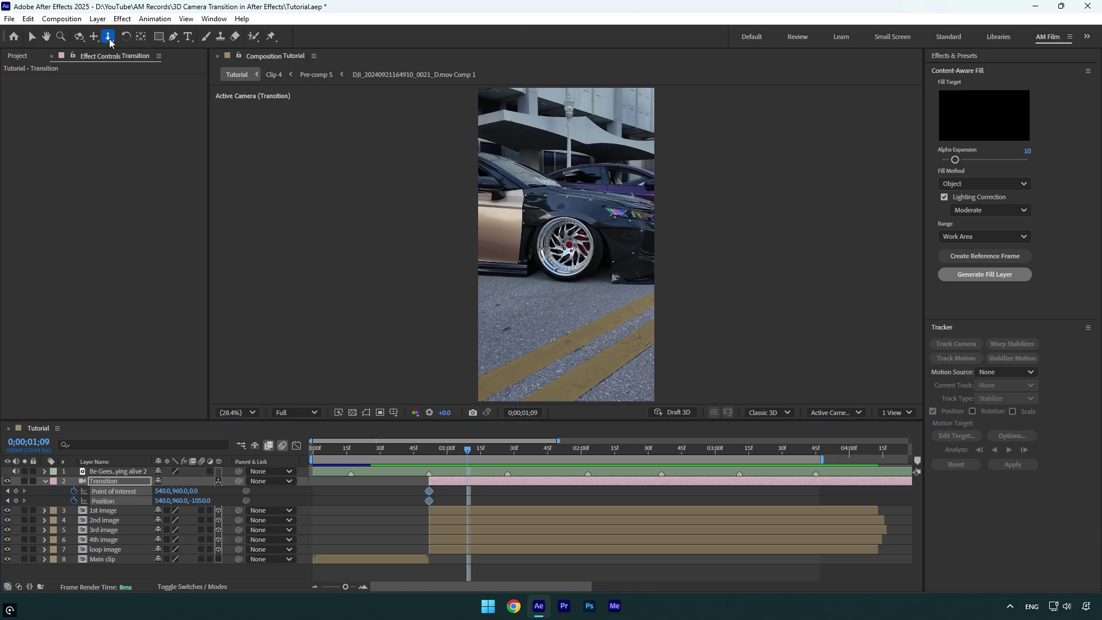
pyautogui.press('c')
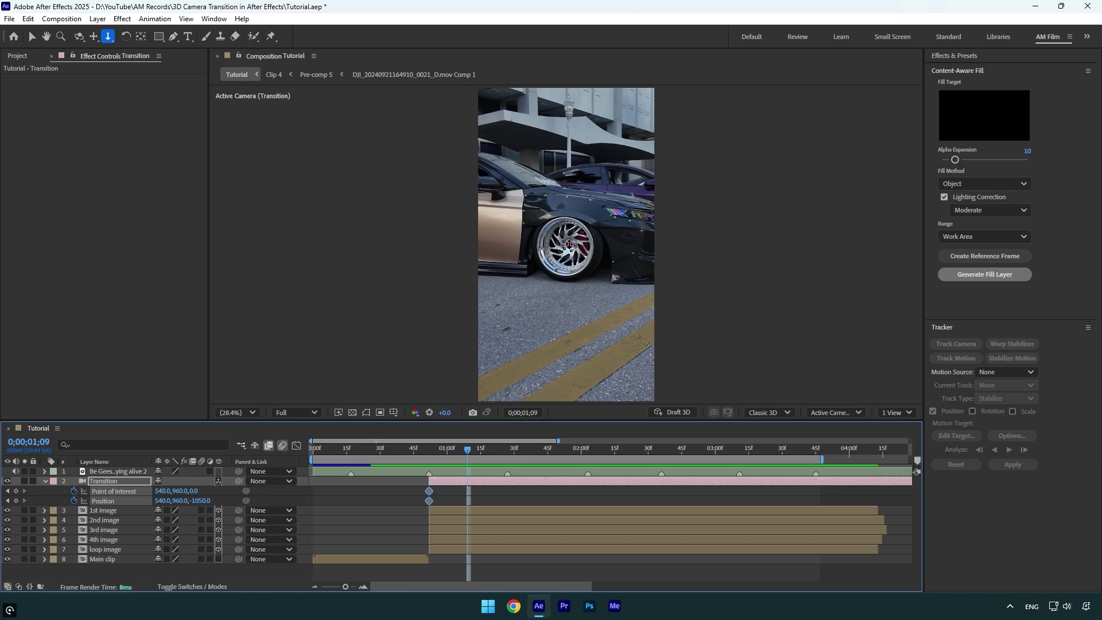
# - Pull the camera back, then at 0;00;01;44 pan and dolly to frame the next car image
pyautogui.moveTo(570, 243); pyautogui.dragTo(569, 307)
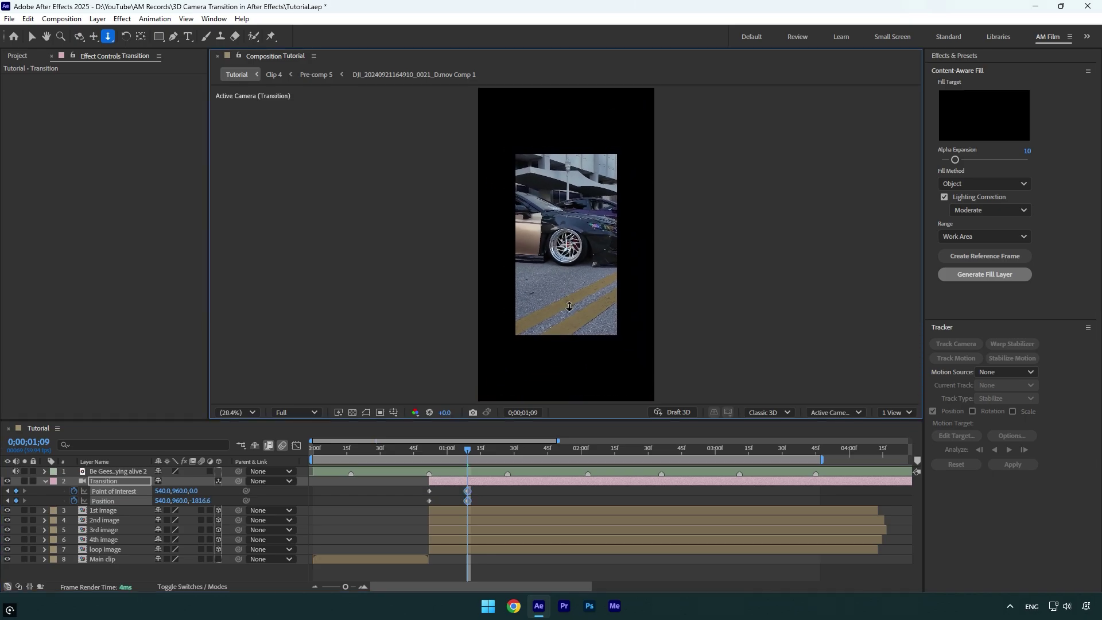
pyautogui.moveTo(468, 451); pyautogui.dragTo(546, 451)
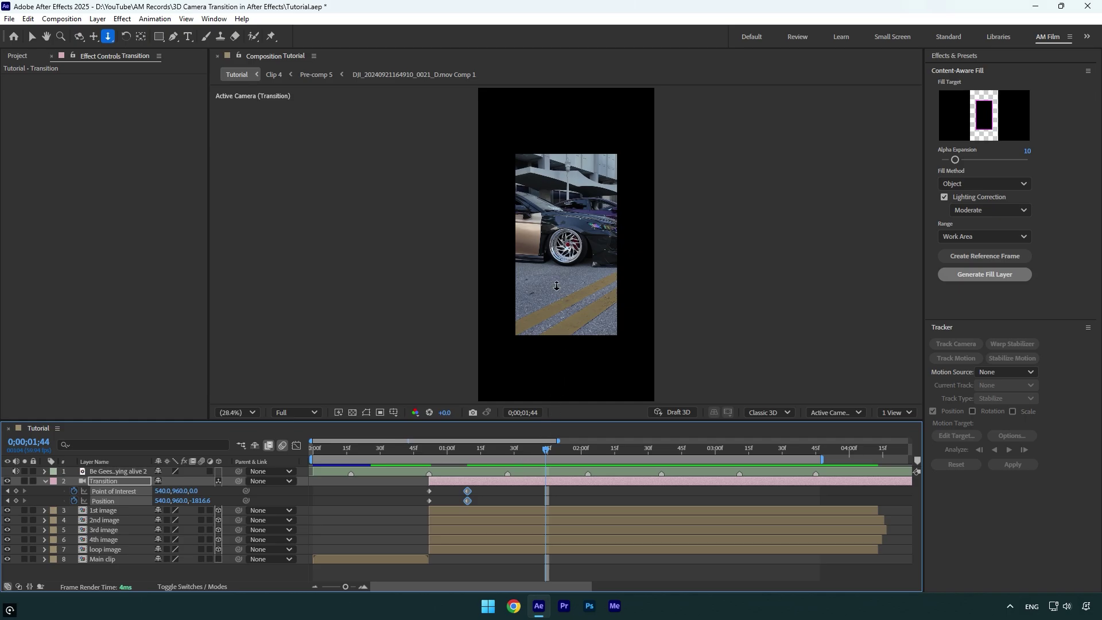
pyautogui.press('c')
pyautogui.press('c')
pyautogui.moveTo(540, 341); pyautogui.dragTo(629, 202)
pyautogui.press('c')
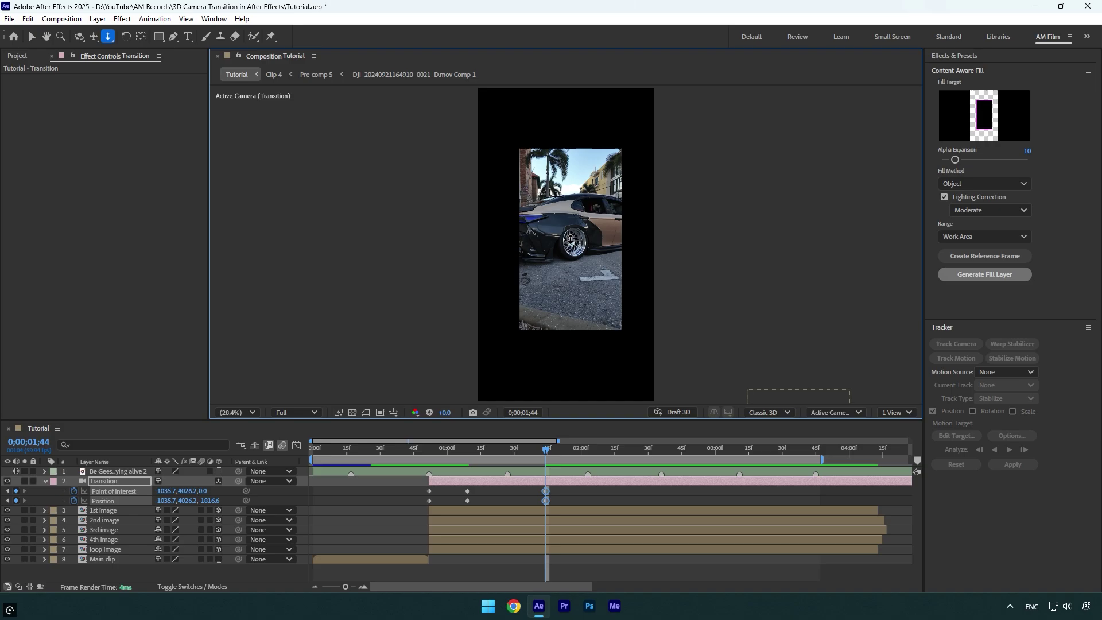
pyautogui.moveTo(569, 239); pyautogui.dragTo(567, 245)
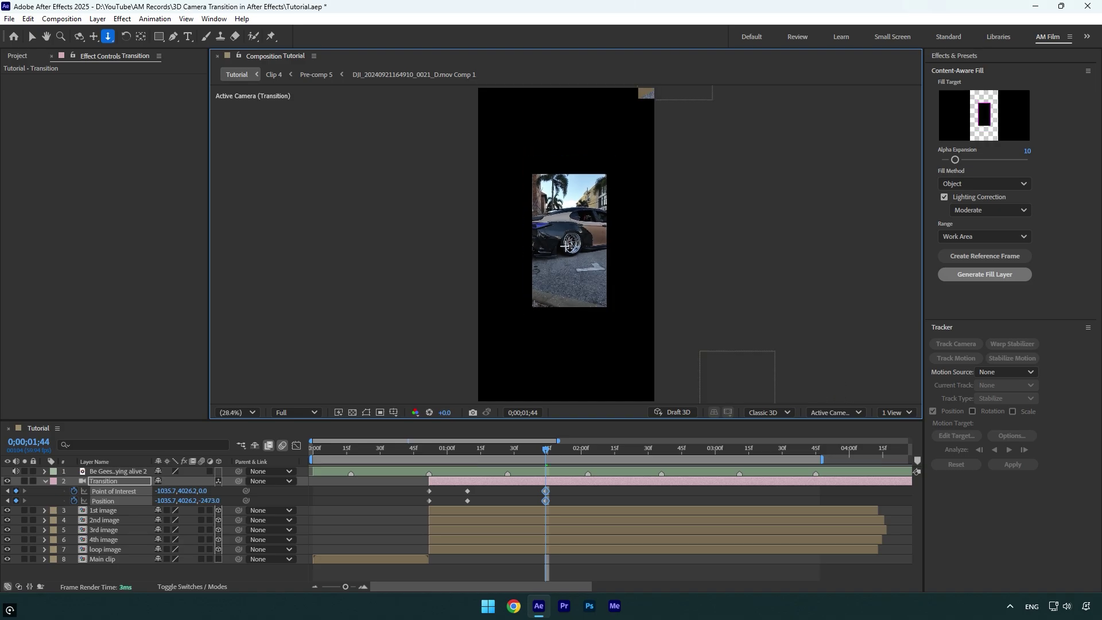
# - At the next beat, pan the camera onto the black car and push in to enlarge it
pyautogui.moveTo(545, 448); pyautogui.dragTo(631, 451)
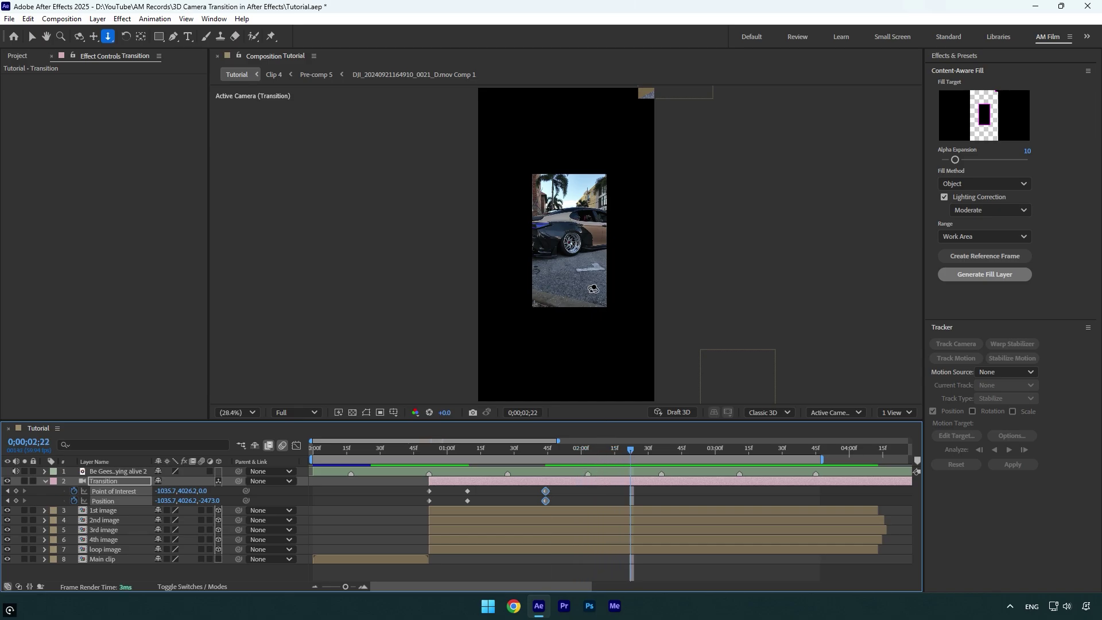
pyautogui.press('c')
pyautogui.press('c')
pyautogui.moveTo(594, 289); pyautogui.dragTo(450, 174)
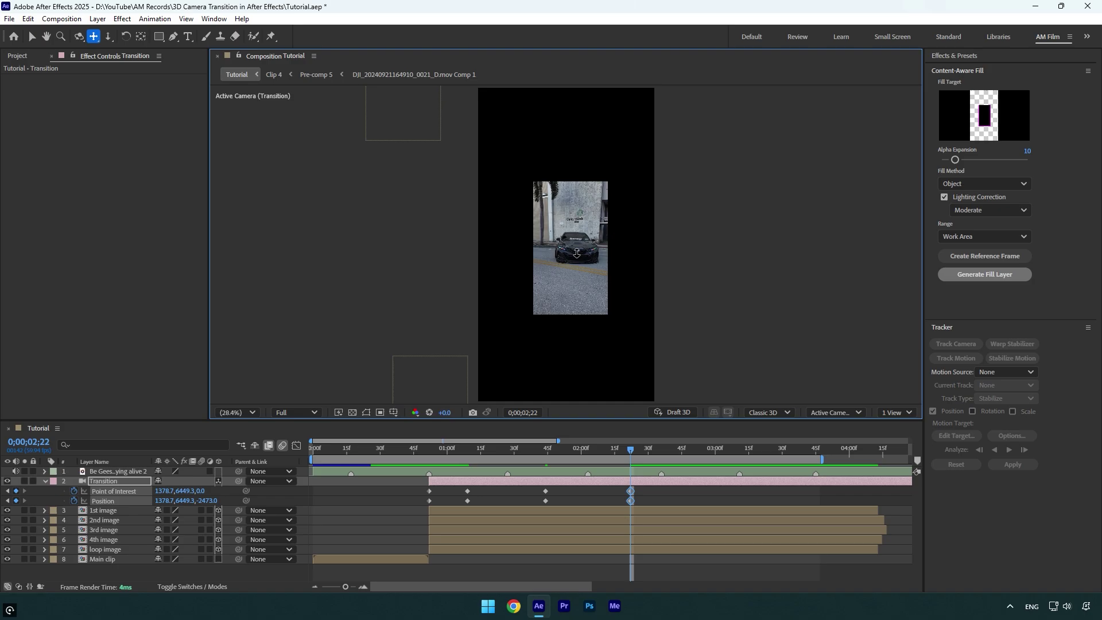
pyautogui.press('c')
pyautogui.moveTo(577, 253); pyautogui.dragTo(581, 229)
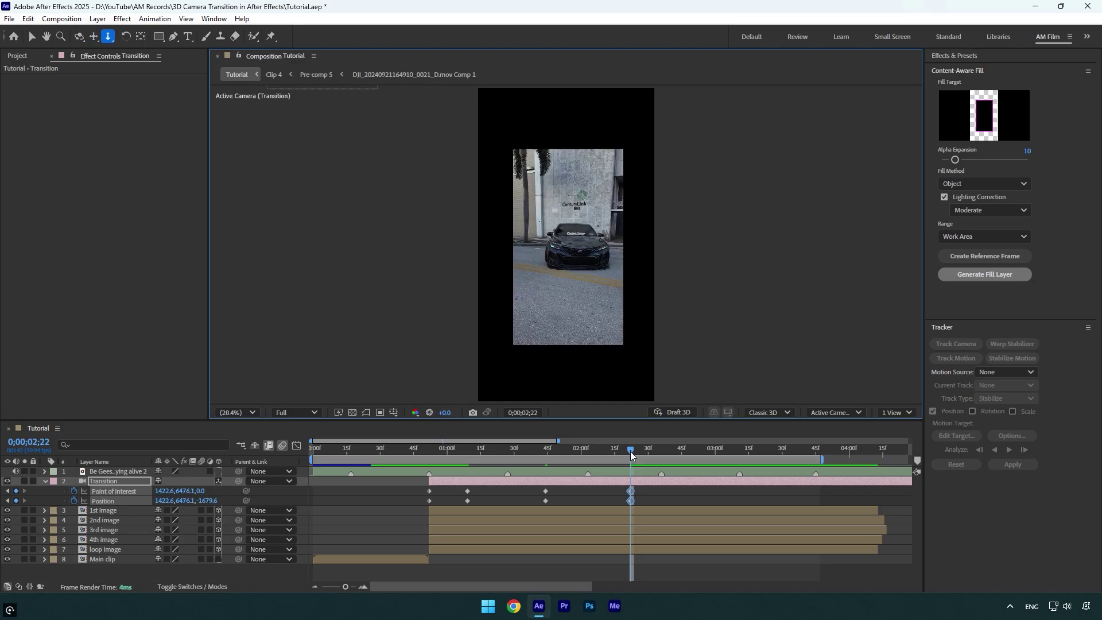
# - At 0;00;02;55, pan the camera toward the next car image and fine-tune its framing
pyautogui.moveTo(632, 452); pyautogui.dragTo(705, 457)
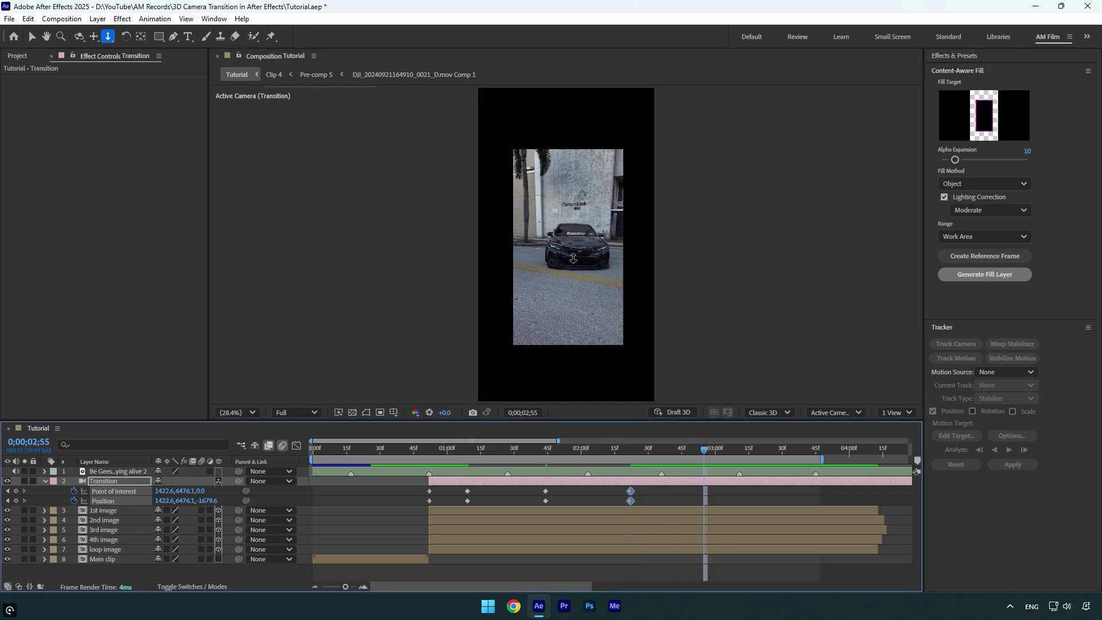
pyautogui.press('c')
pyautogui.press('c')
pyautogui.moveTo(573, 259)
pyautogui.mouseDown()
pyautogui.moveTo(645, 172)
pyautogui.moveTo(595, 276)
pyautogui.moveTo(642, 116)
pyautogui.moveTo(561, 246)
pyautogui.mouseUp()
pyautogui.press('c')
pyautogui.press('c')
pyautogui.moveTo(584, 357); pyautogui.dragTo(582, 357)
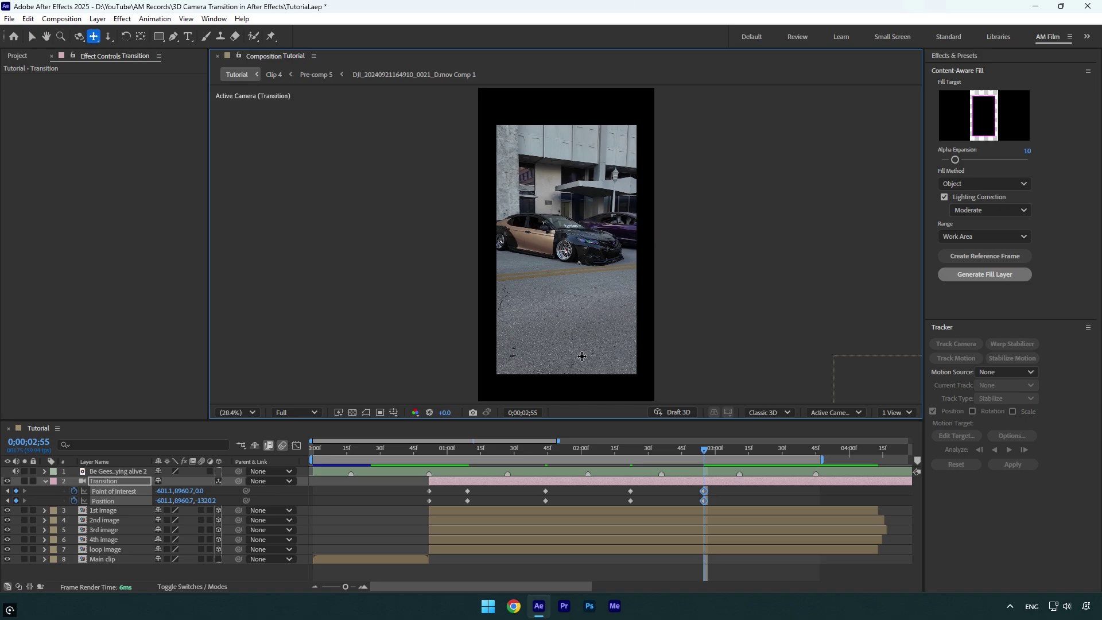
# - At 0;00;03;29, pan back to the wheel close-up and push in until it fills the frame
pyautogui.moveTo(715, 450); pyautogui.dragTo(777, 450)
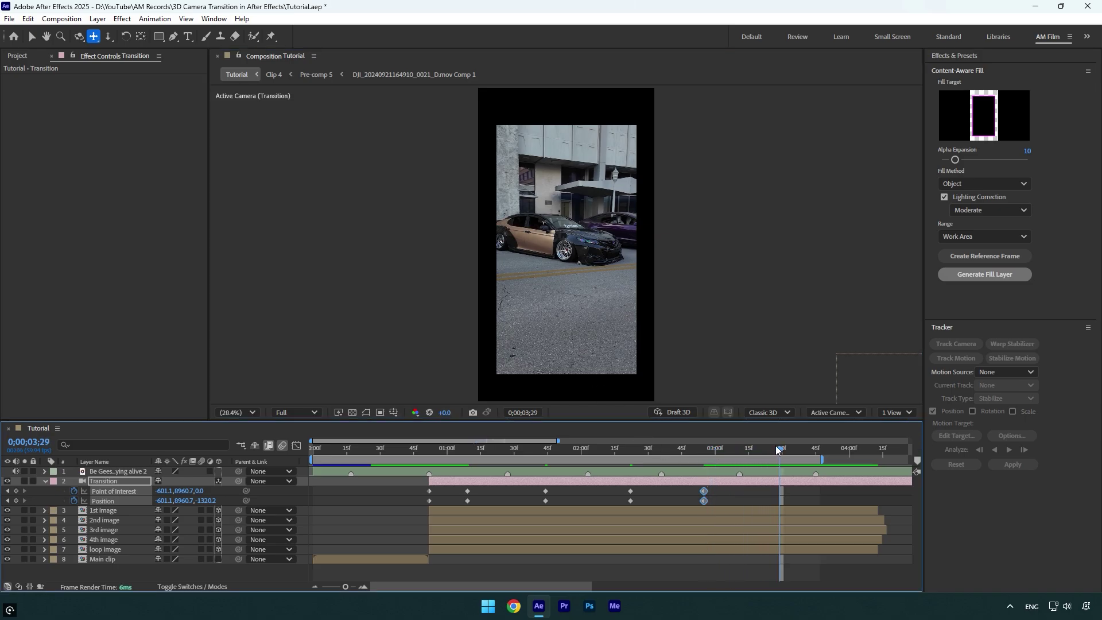
pyautogui.moveTo(588, 277); pyautogui.dragTo(490, 260)
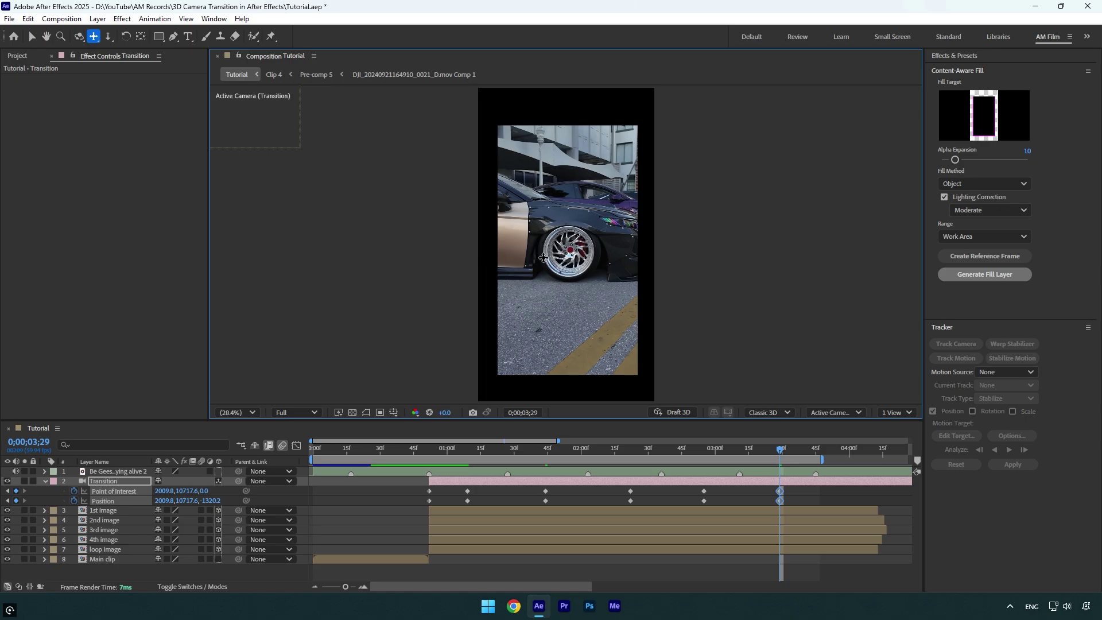
pyautogui.press('c')
pyautogui.moveTo(566, 248); pyautogui.dragTo(570, 240)
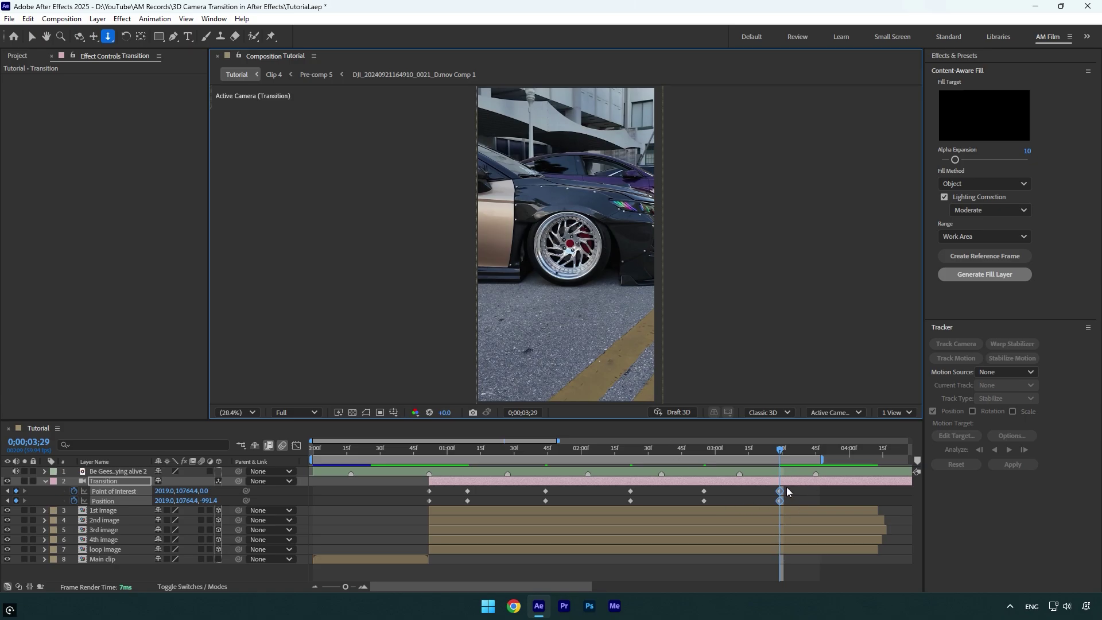
# - Trim the out points of all image layers to 3;28
pyautogui.moveTo(784, 494); pyautogui.dragTo(803, 534)
pyautogui.hotkey('alt', ']')
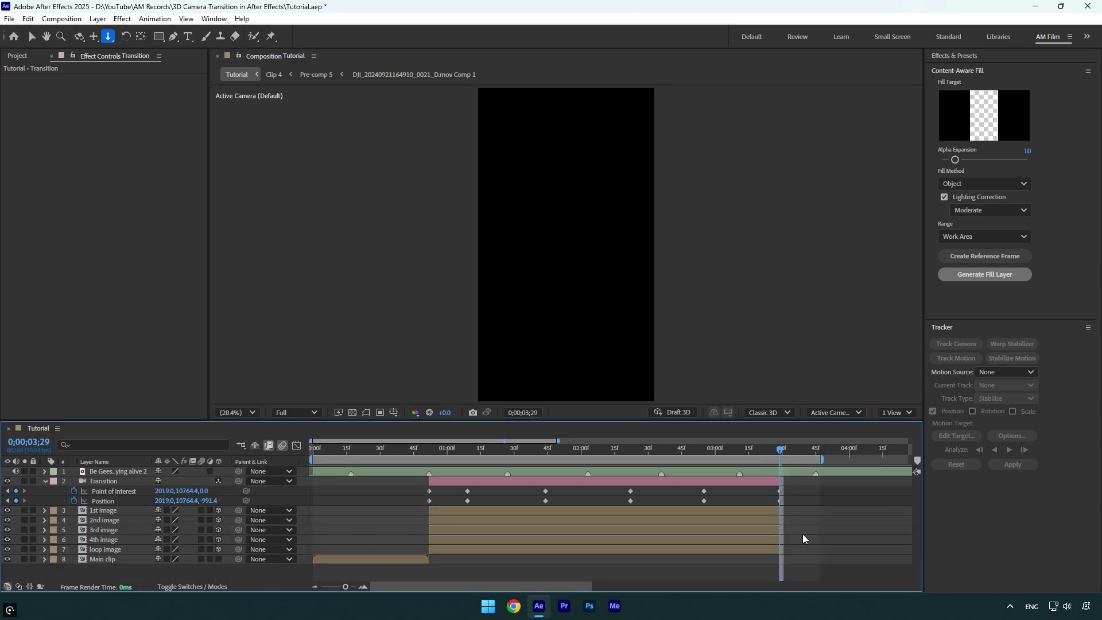
pyautogui.press('pageup')
pyautogui.press('v')
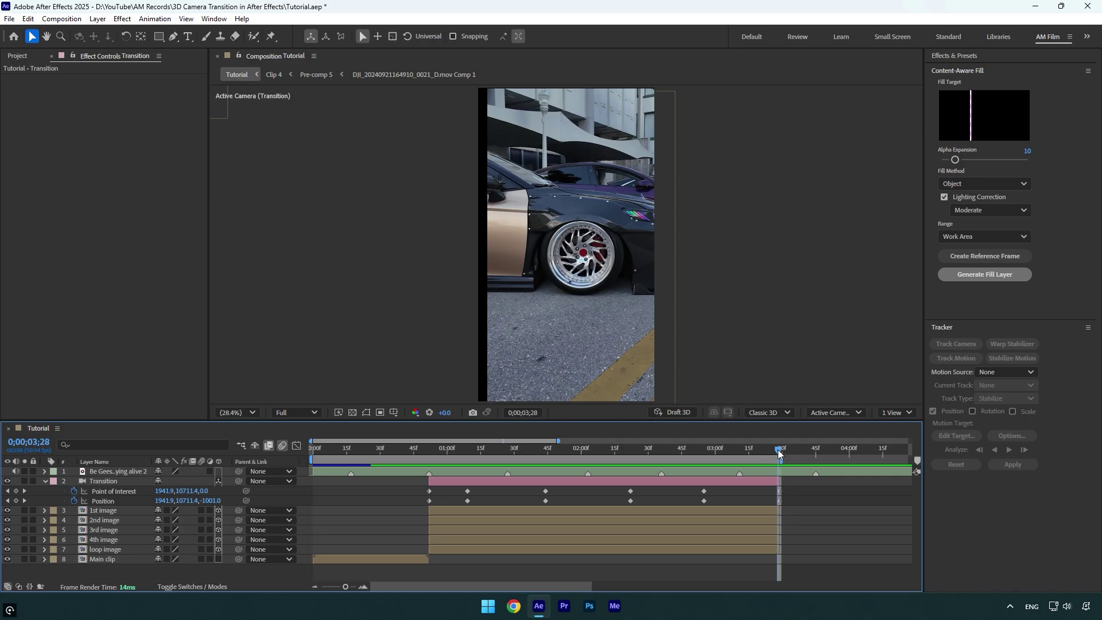
# - Easy-ease all camera keyframes and reshape the first move's speed curve to start fast and decay
pyautogui.moveTo(779, 449); pyautogui.dragTo(824, 527)
pyautogui.press('F9')
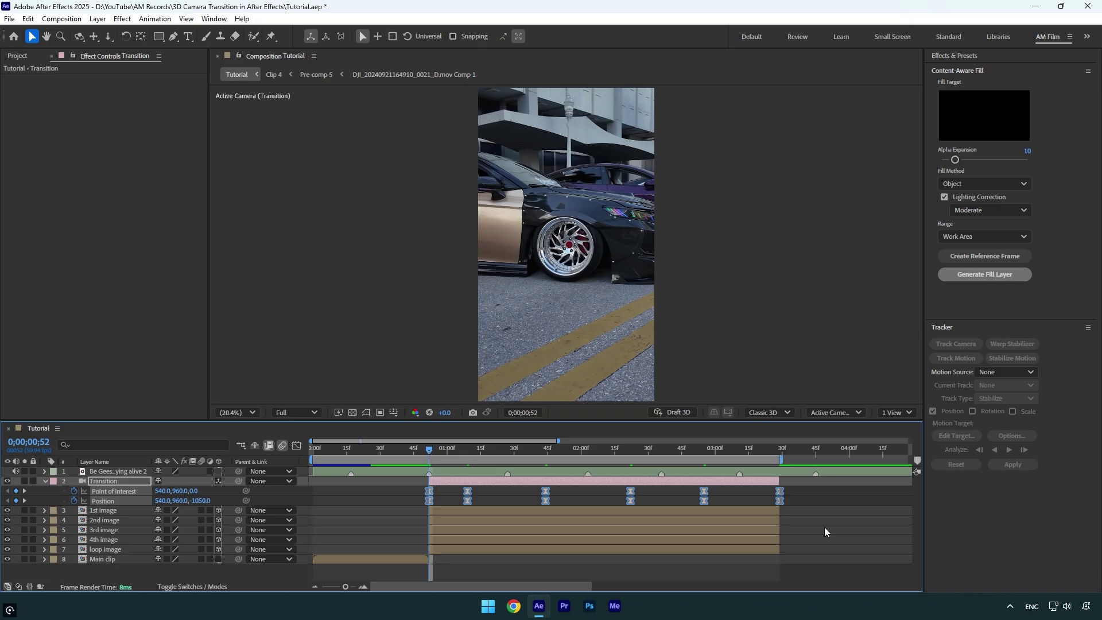
pyautogui.click(297, 446)
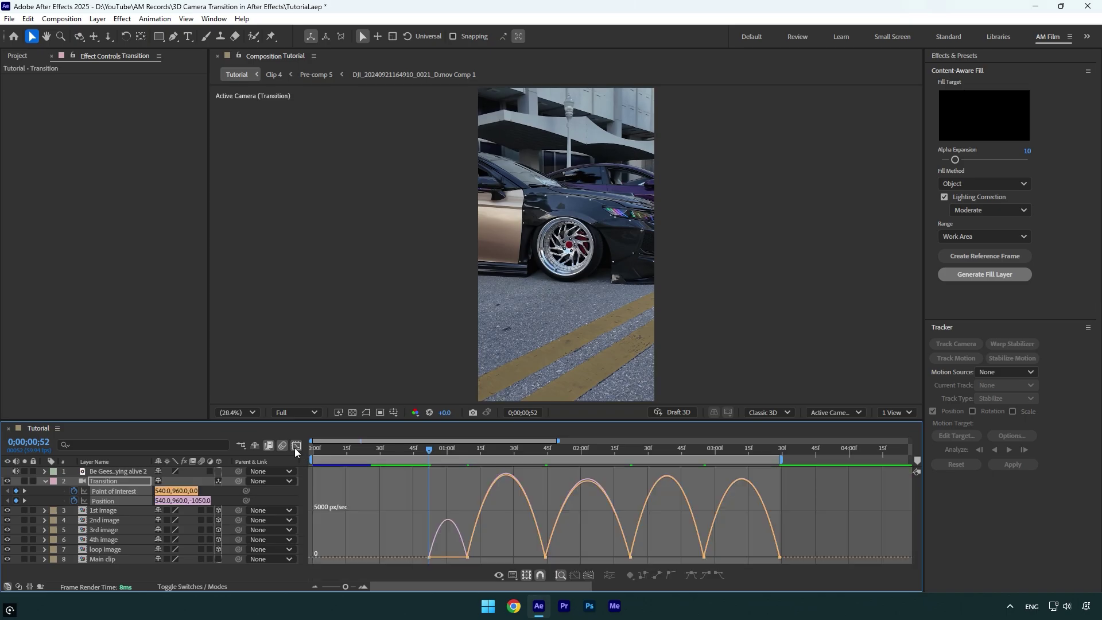
pyautogui.rightClick(378, 493)
pyautogui.click(418, 394)
pyautogui.click(363, 587)
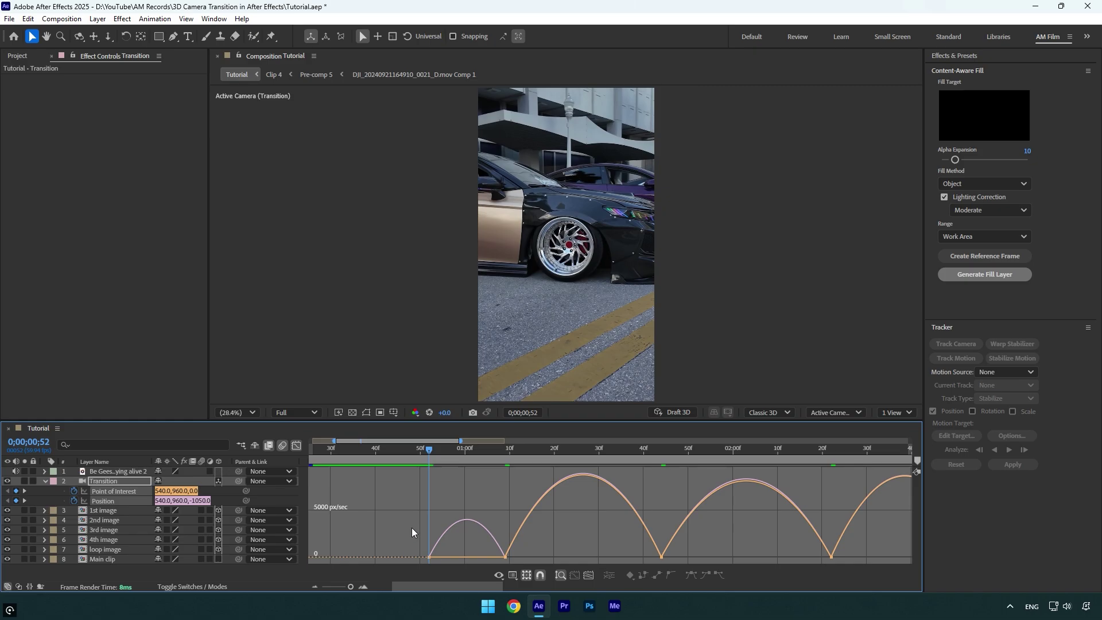
pyautogui.moveTo(412, 532)
pyautogui.mouseDown()
pyautogui.moveTo(453, 567)
pyautogui.moveTo(442, 554)
pyautogui.moveTo(467, 559)
pyautogui.moveTo(493, 508)
pyautogui.moveTo(418, 548)
pyautogui.mouseUp()
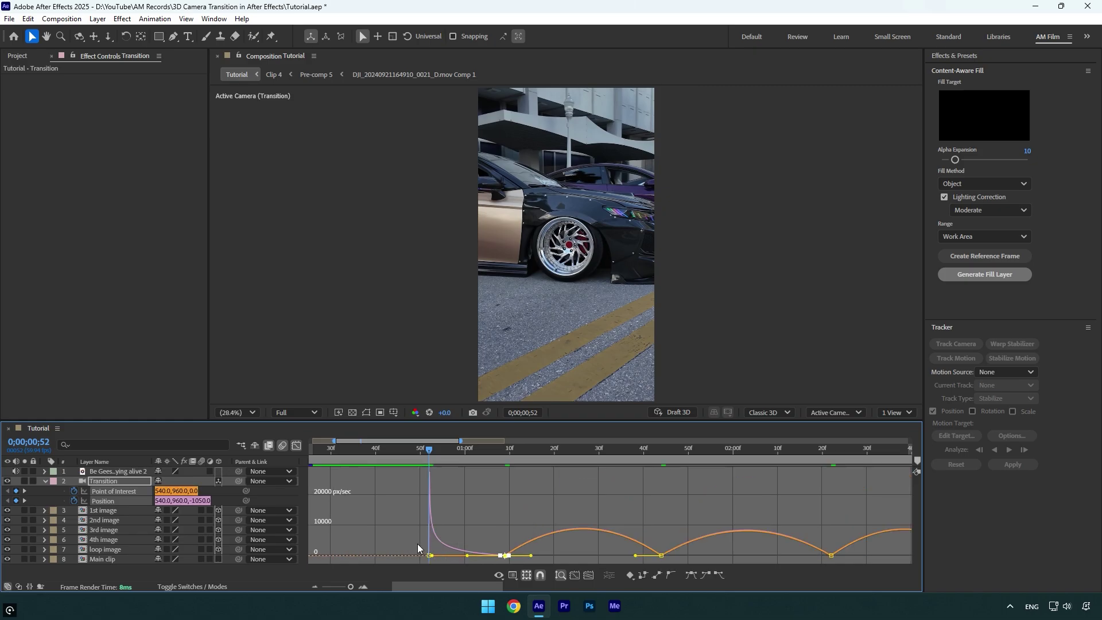
# - Preview the eased camera move, stopping at 0;00;00;59, and return to the layer bars
pyautogui.moveTo(431, 451); pyautogui.dragTo(359, 454)
pyautogui.press('space')
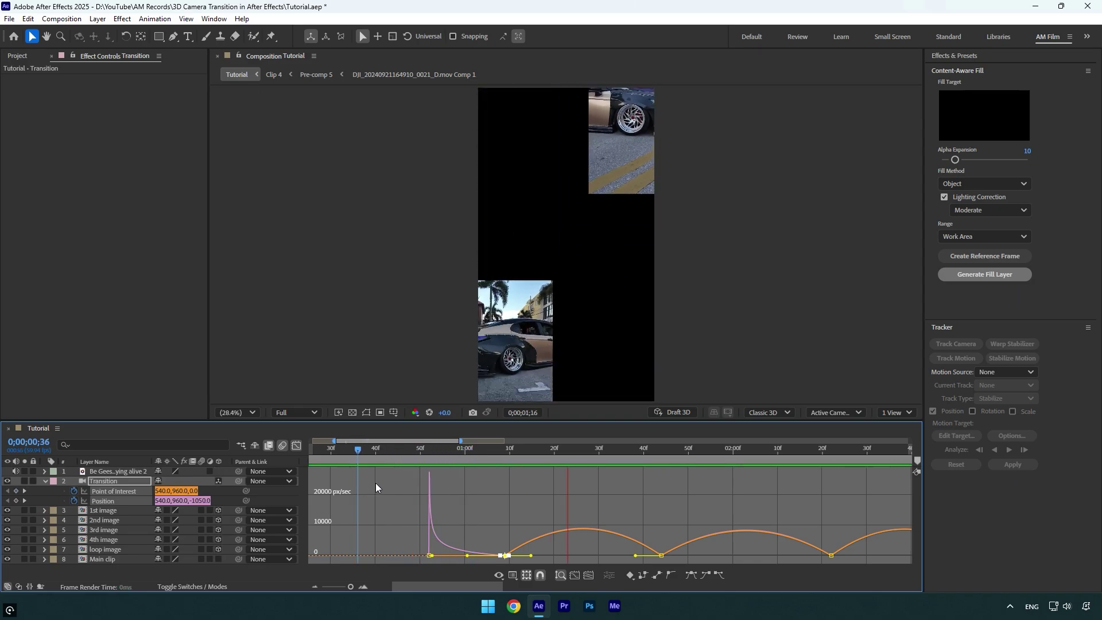
pyautogui.click(461, 454)
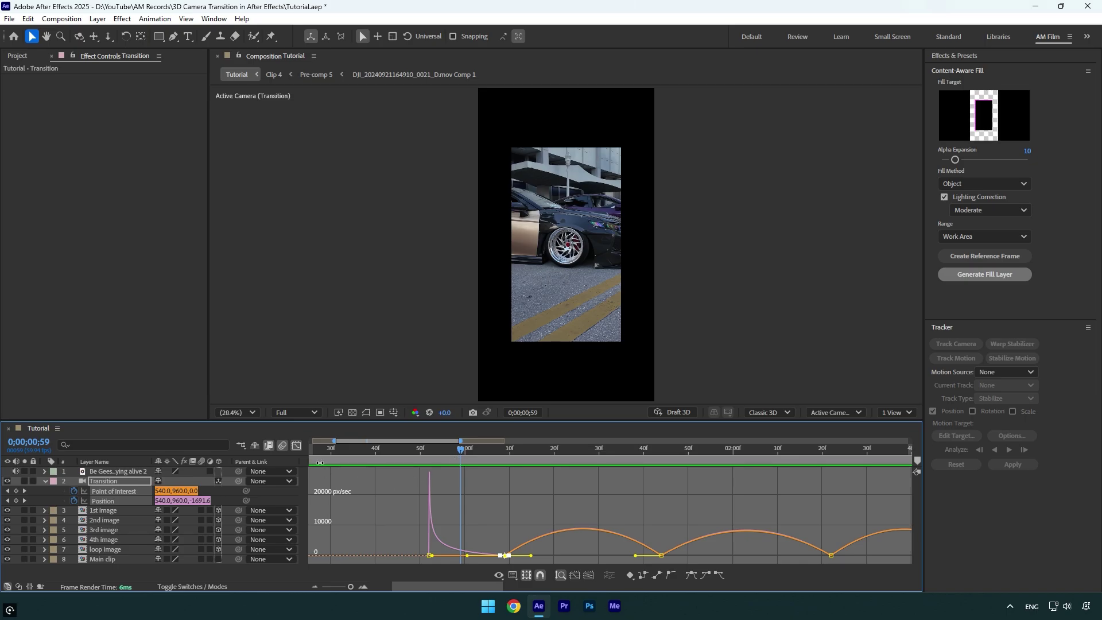
pyautogui.click(297, 446)
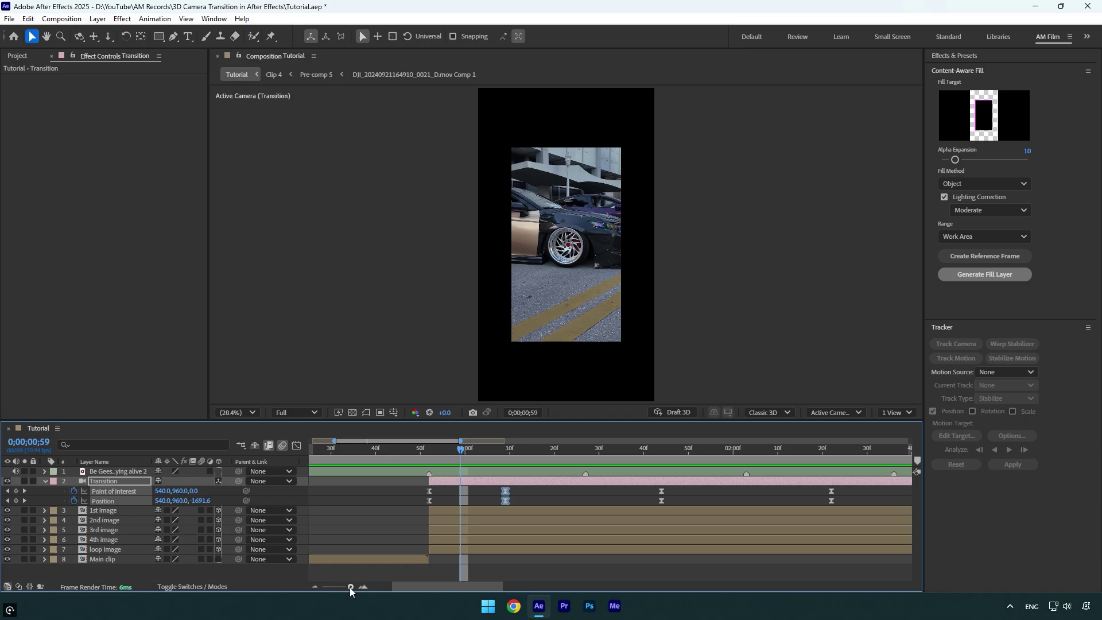
# - Adjust the keyframe influences around 1;27 to form a sharp camera speed peak
pyautogui.moveTo(350, 587); pyautogui.dragTo(349, 586)
pyautogui.moveTo(502, 587); pyautogui.dragTo(515, 587)
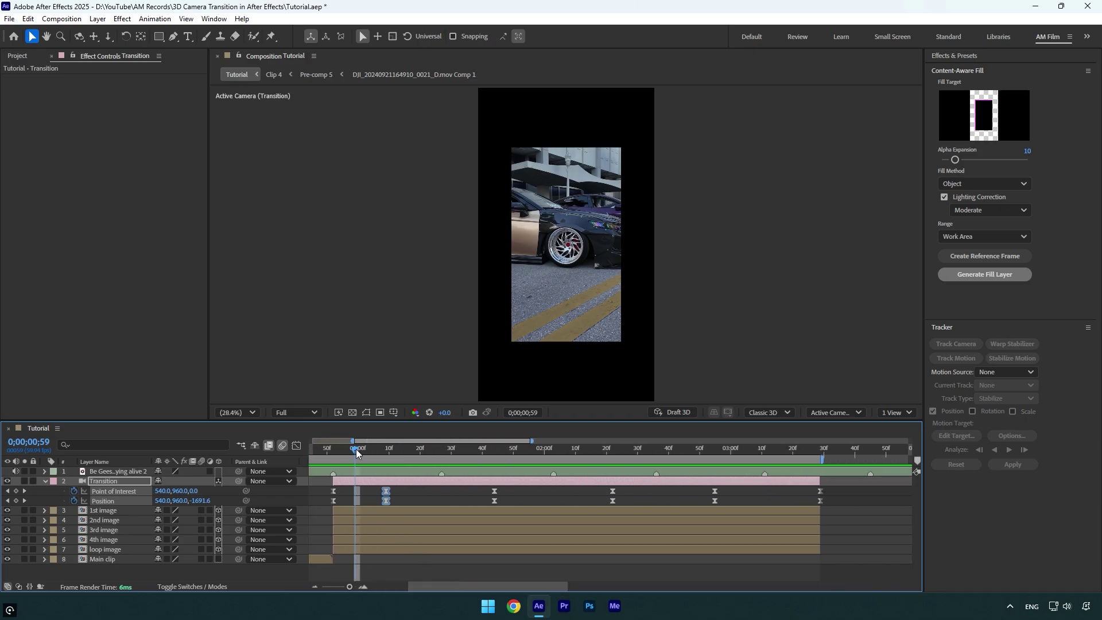
pyautogui.moveTo(355, 449); pyautogui.dragTo(441, 455)
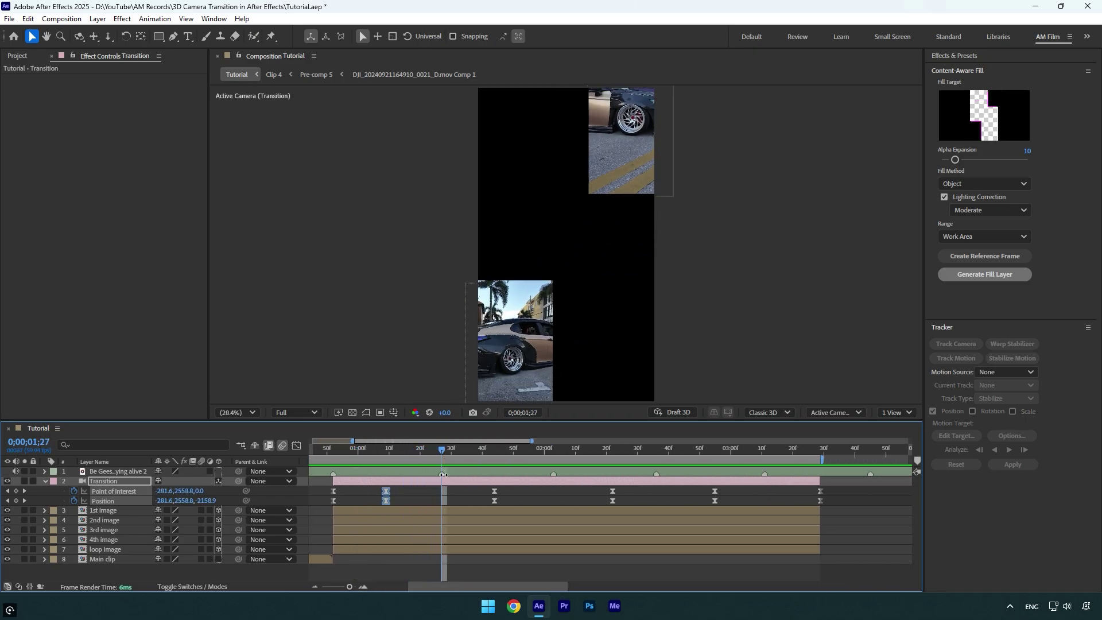
pyautogui.click(298, 447)
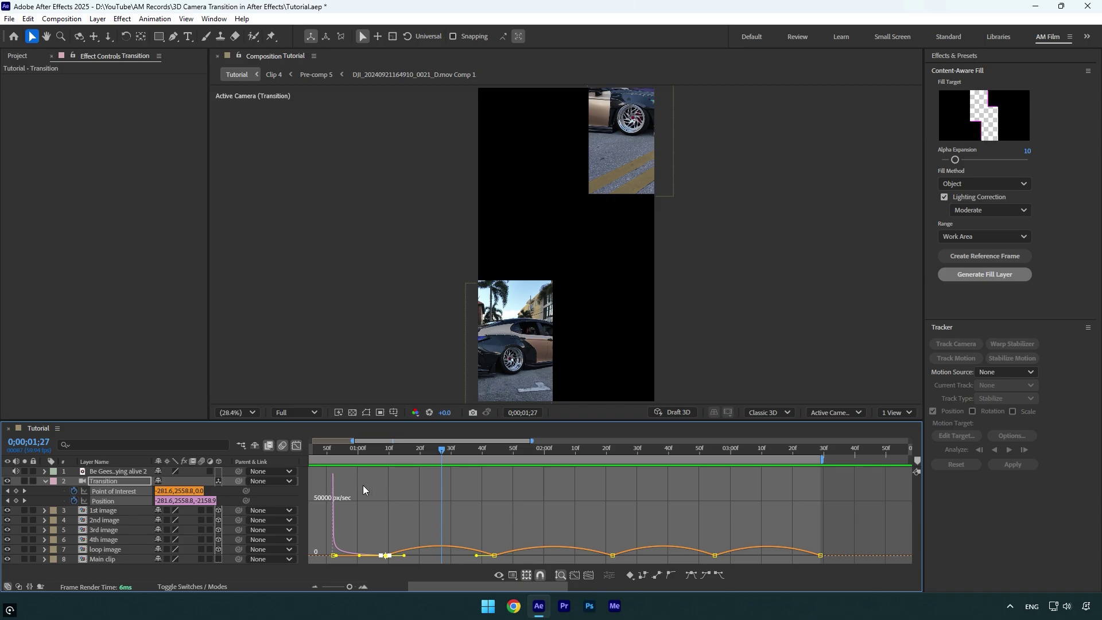
pyautogui.moveTo(439, 518); pyautogui.dragTo(452, 552)
pyautogui.click(494, 553)
pyautogui.click(390, 557)
pyautogui.click(388, 553)
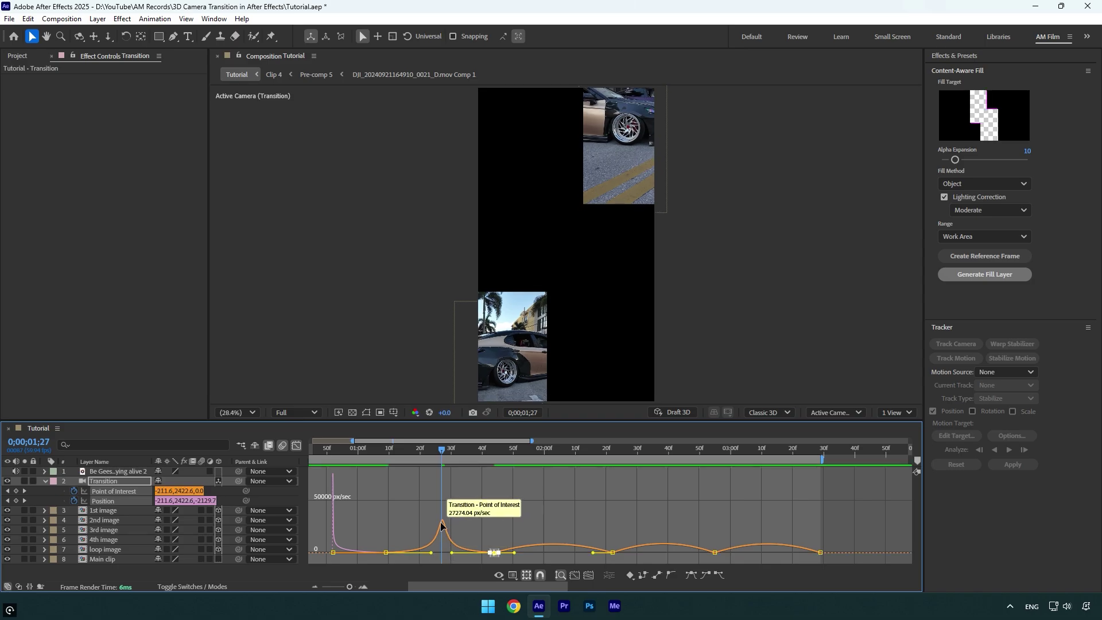
pyautogui.click(296, 447)
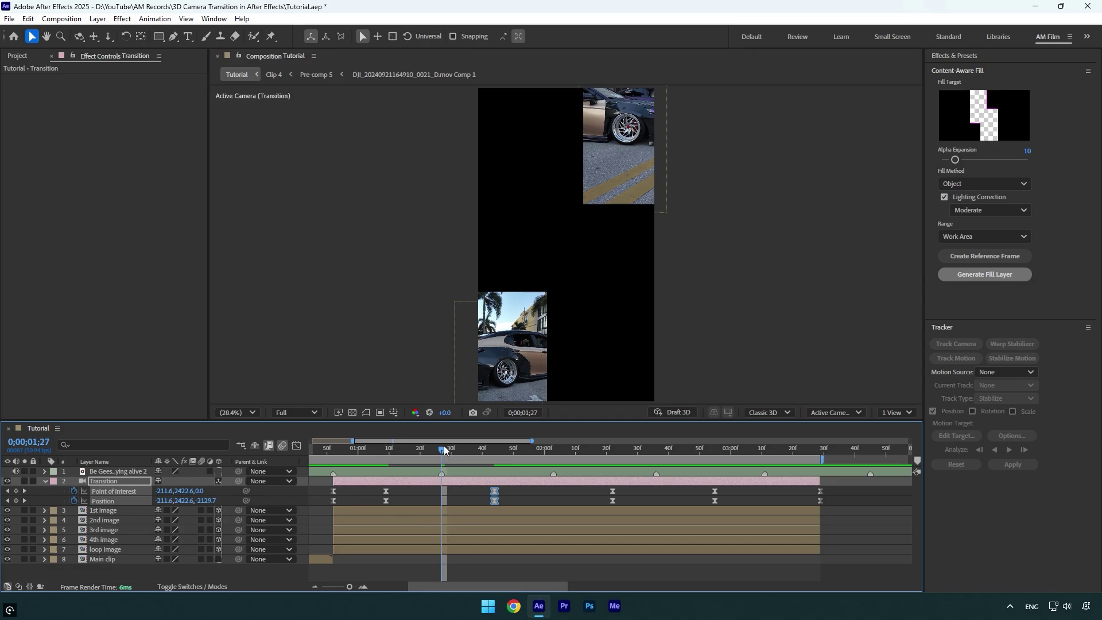
# - Create a second sharp speed peak at 2;03 in the speed graph
pyautogui.moveTo(445, 450); pyautogui.dragTo(554, 458)
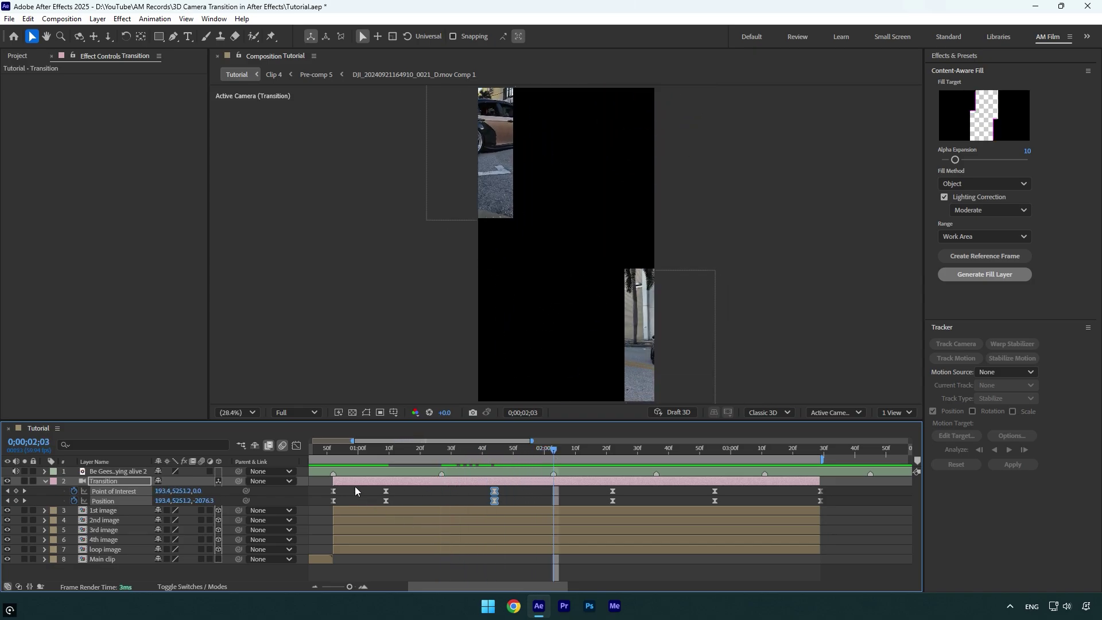
pyautogui.click(299, 447)
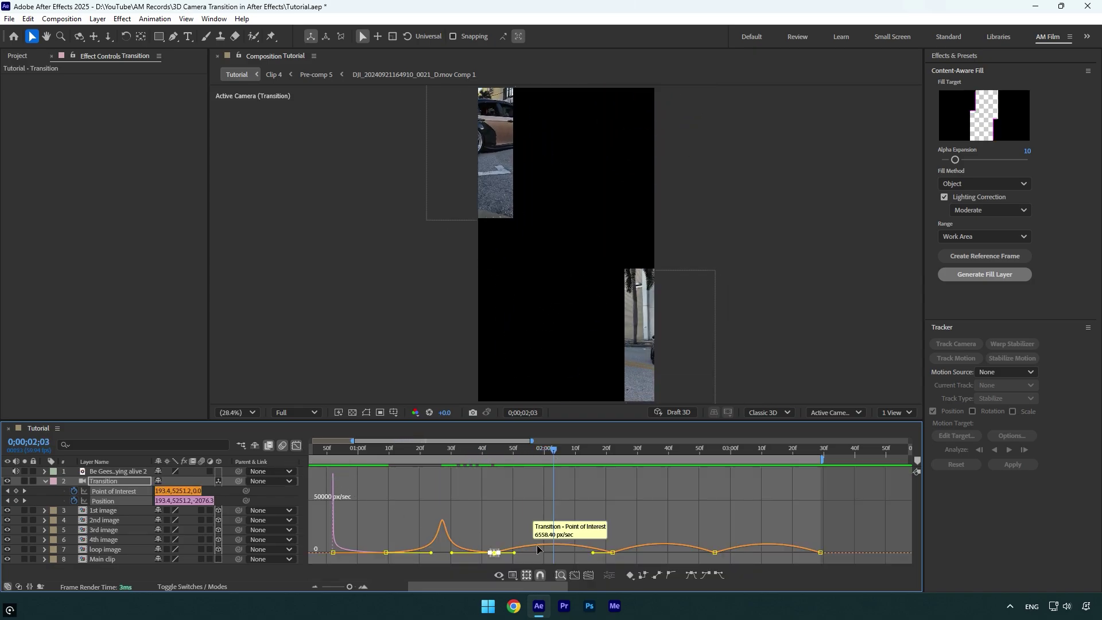
pyautogui.moveTo(630, 538); pyautogui.dragTo(542, 556)
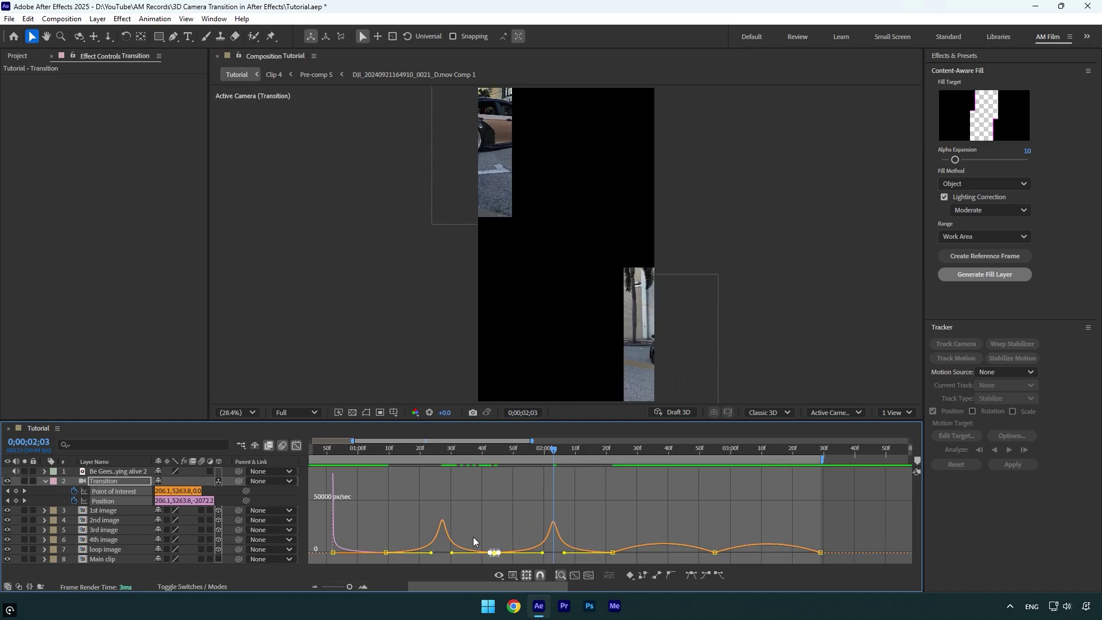
# - Raise a sharp camera speed spike at 2;36 by dragging the influence handle
pyautogui.click(297, 445)
pyautogui.moveTo(623, 453); pyautogui.dragTo(656, 454)
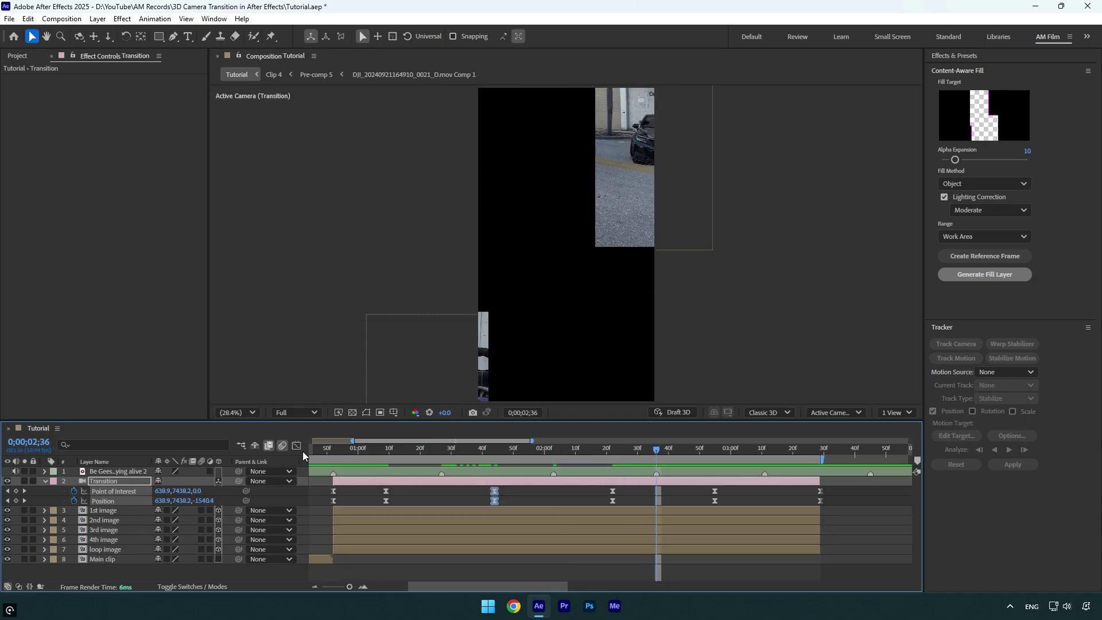
pyautogui.click(297, 446)
pyautogui.moveTo(660, 544)
pyautogui.mouseDown()
pyautogui.moveTo(582, 567)
pyautogui.moveTo(726, 548)
pyautogui.moveTo(665, 555)
pyautogui.mouseUp()
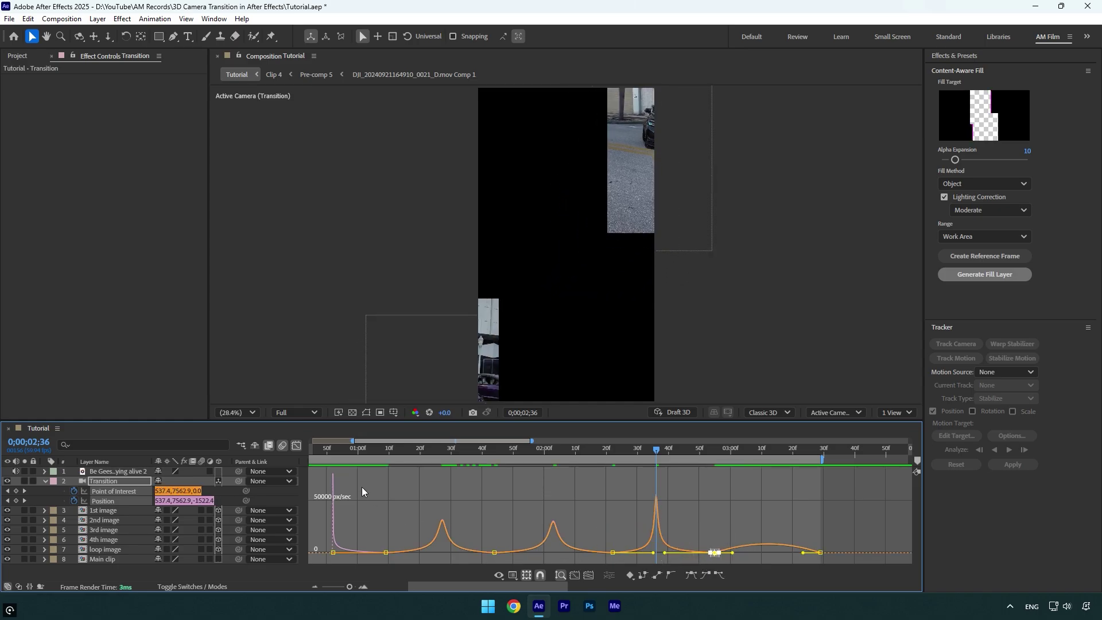
# - Create a matching sharp speed spike at 3;11 for the final camera move
pyautogui.click(299, 446)
pyautogui.click(765, 450)
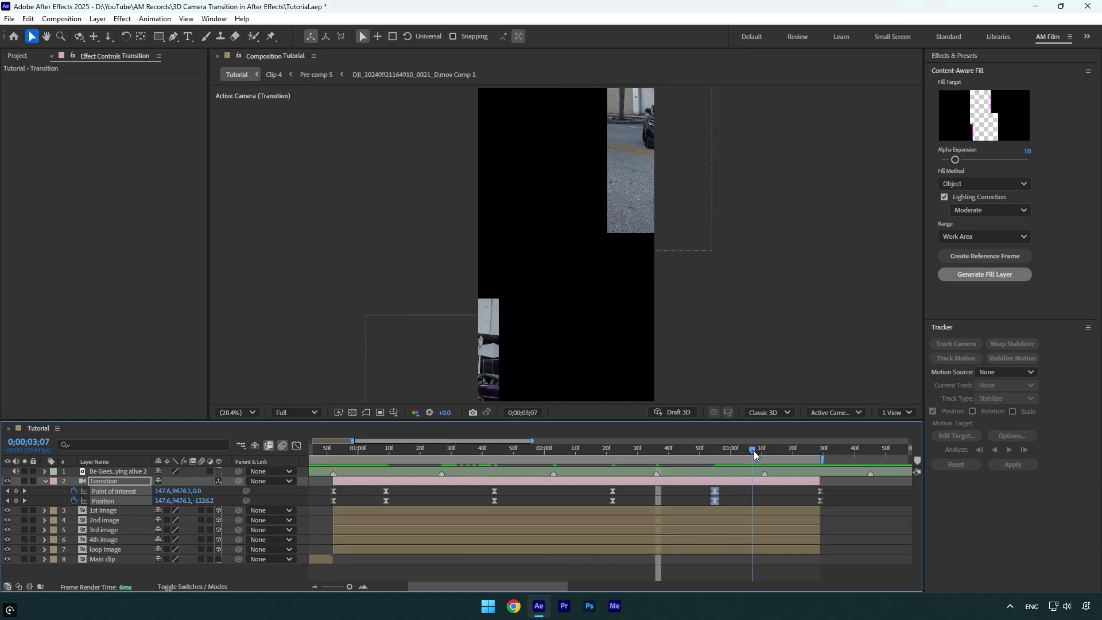
pyautogui.click(297, 446)
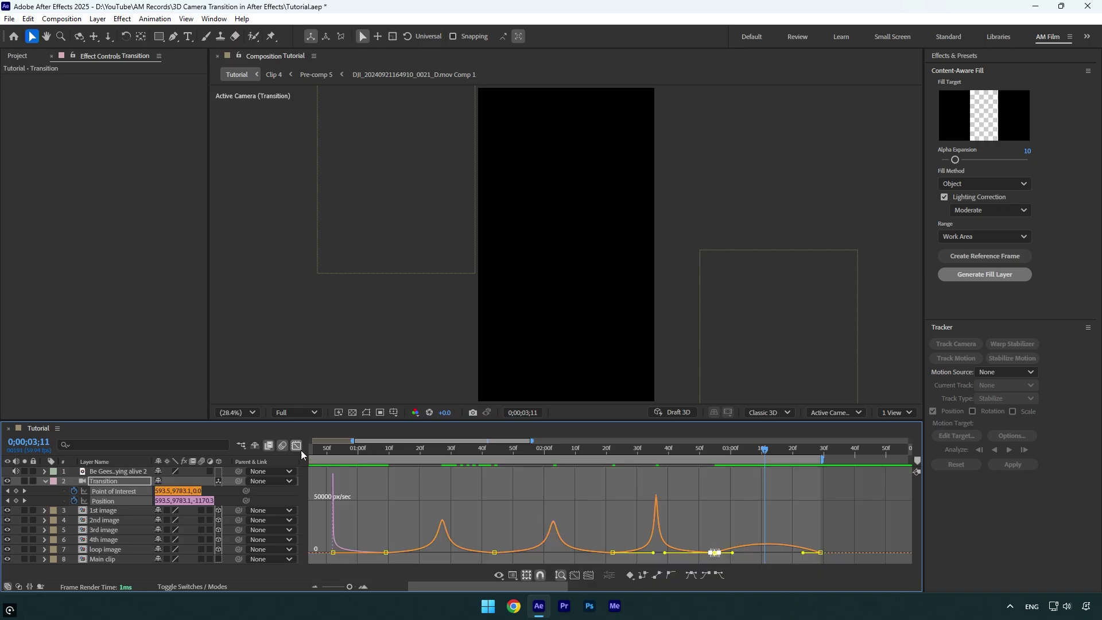
pyautogui.moveTo(732, 553); pyautogui.dragTo(770, 554)
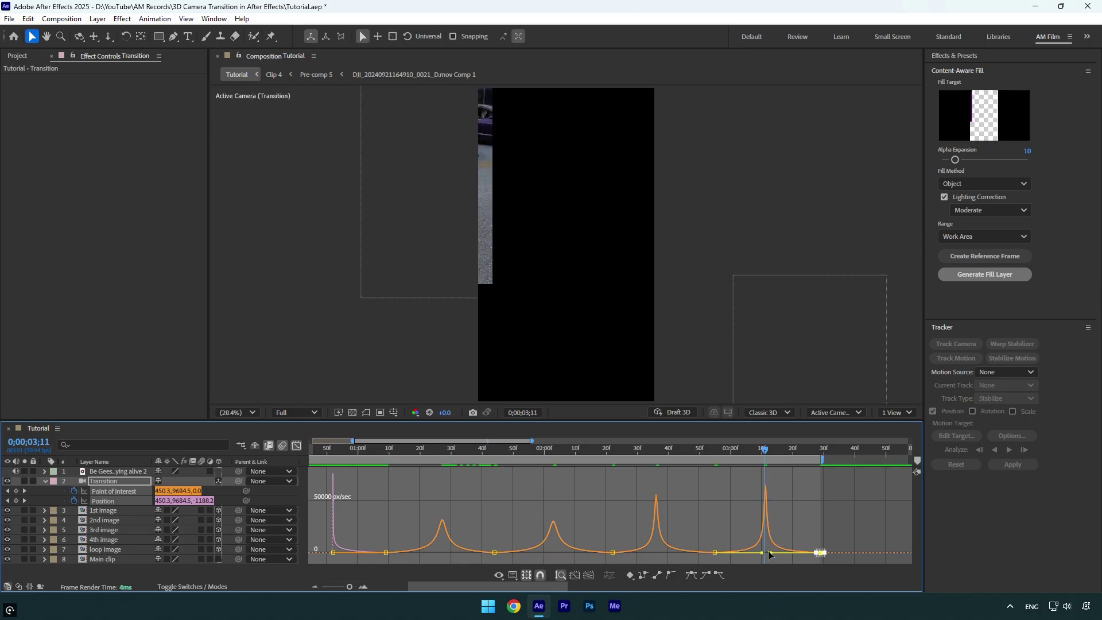
# - Enable motion blur on image layers 3–7 and preview the transition from the start
pyautogui.click(297, 446)
pyautogui.moveTo(349, 587); pyautogui.dragTo(337, 587)
pyautogui.press('Home')
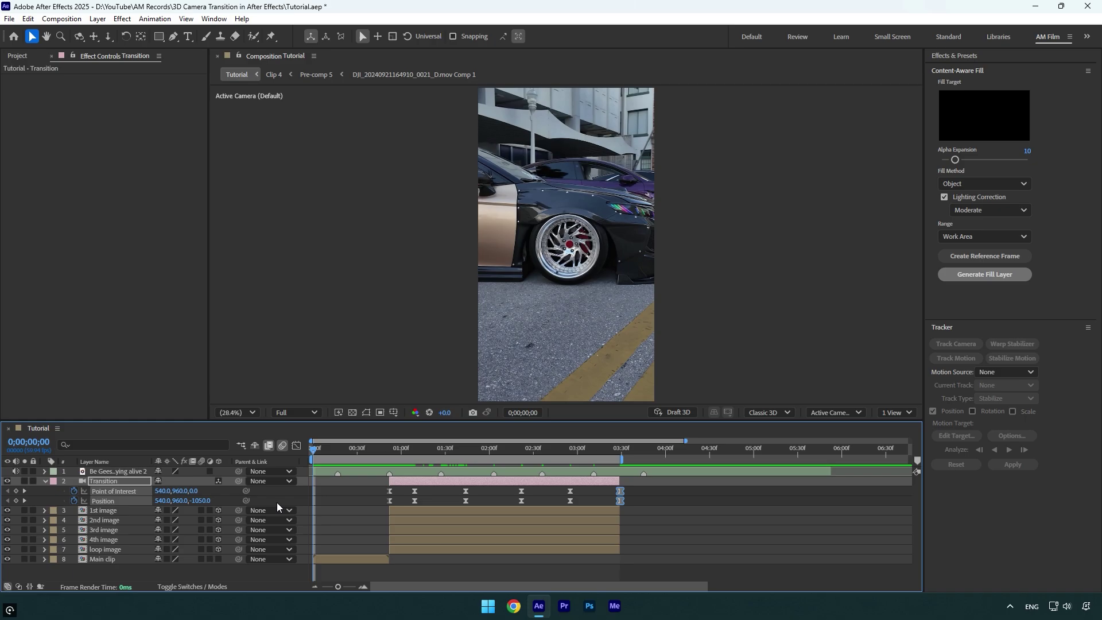
pyautogui.moveTo(203, 511); pyautogui.dragTo(205, 549)
pyautogui.press('space')
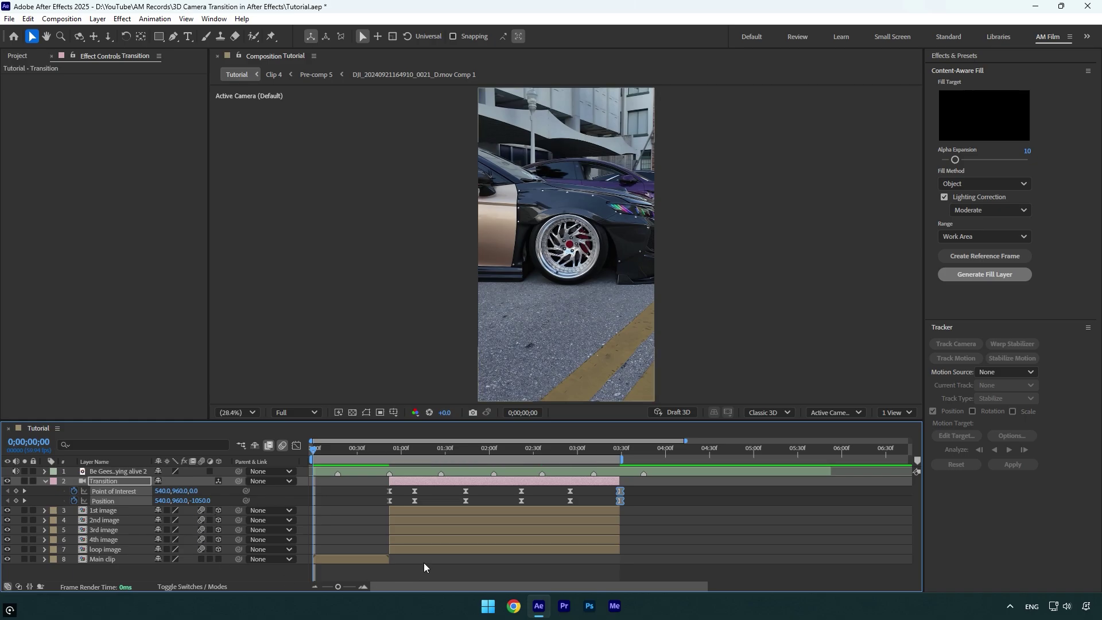